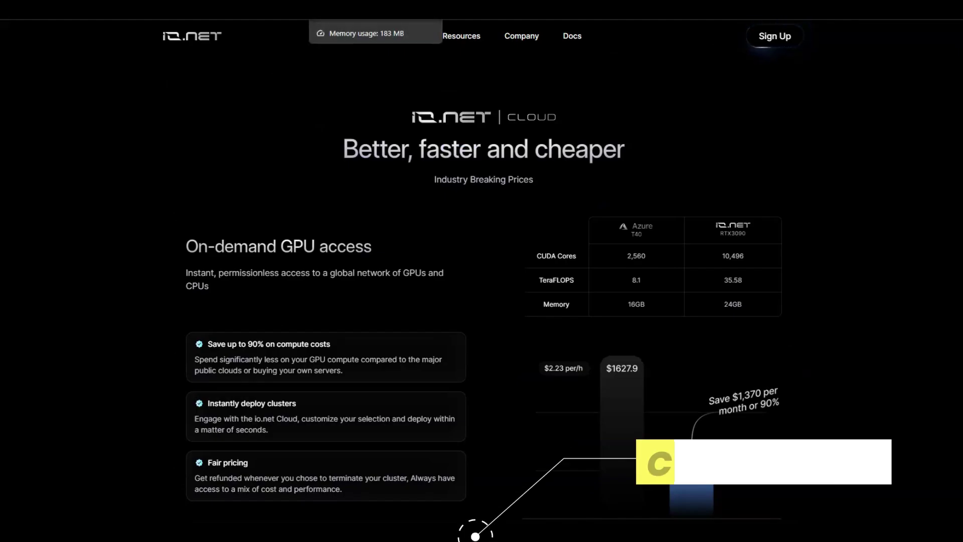
Examine the X thread on the $IO airdrop, covering its date, reward per wallet, project funding and airdrop strategy
click(266, 5)
scroll(415, 351, up, 12)
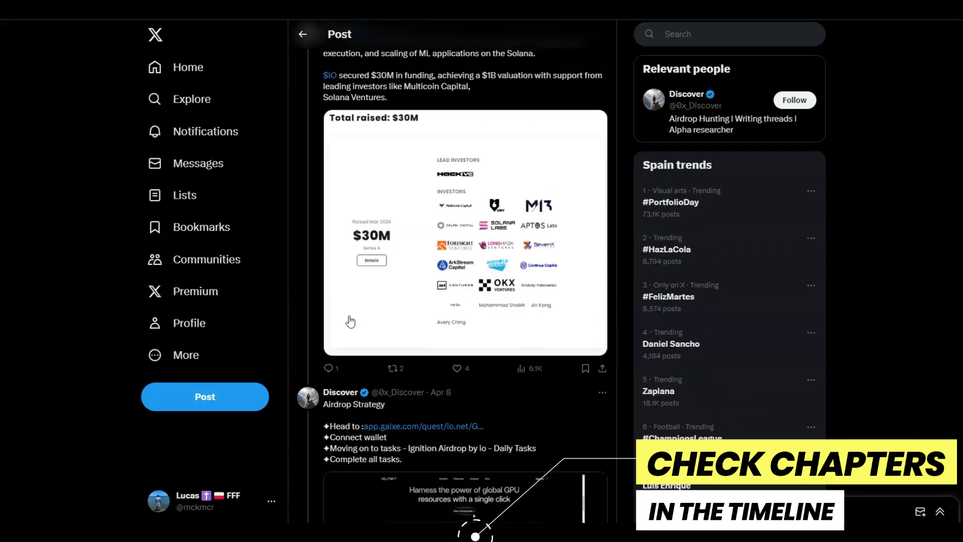
scroll(416, 387, up, 4)
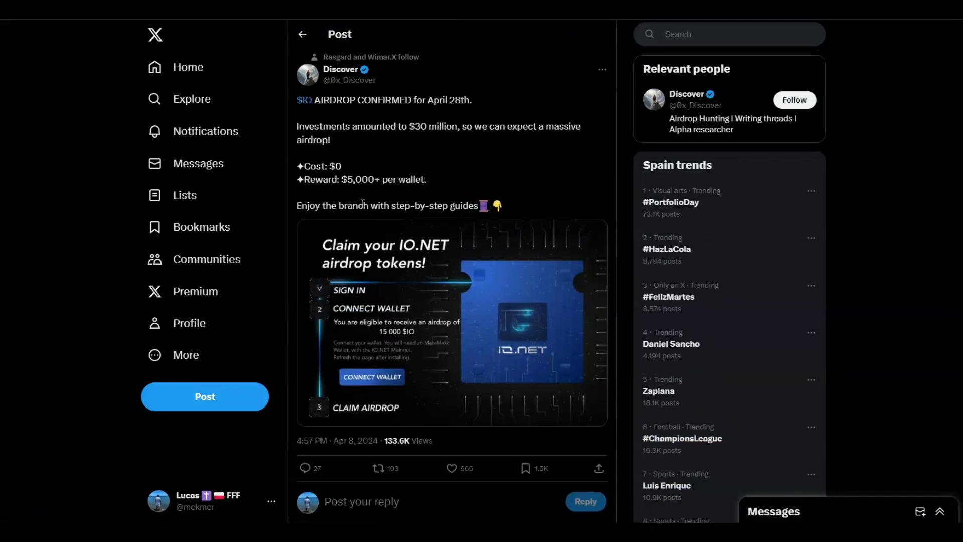
scroll(343, 163, down, 20)
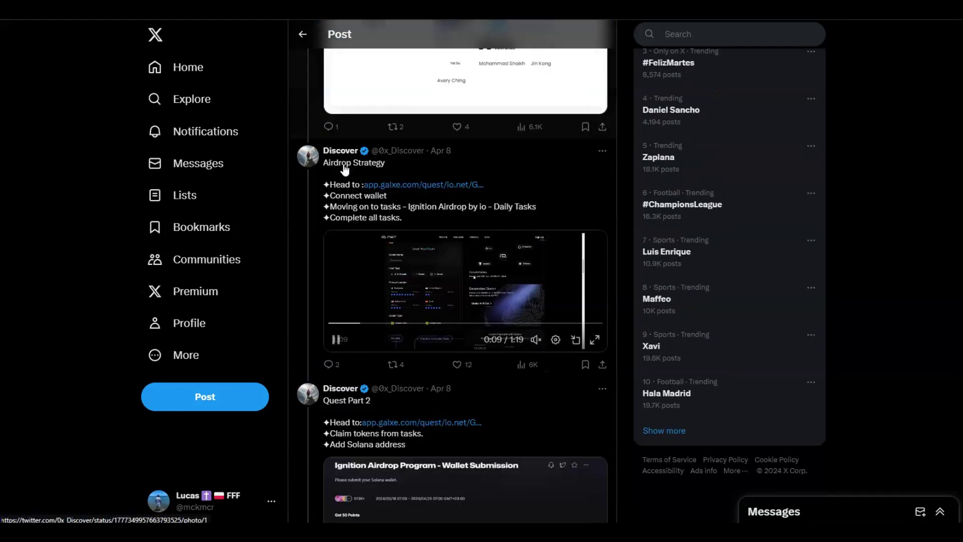
scroll(344, 167, up, 5)
scroll(345, 171, up, 5)
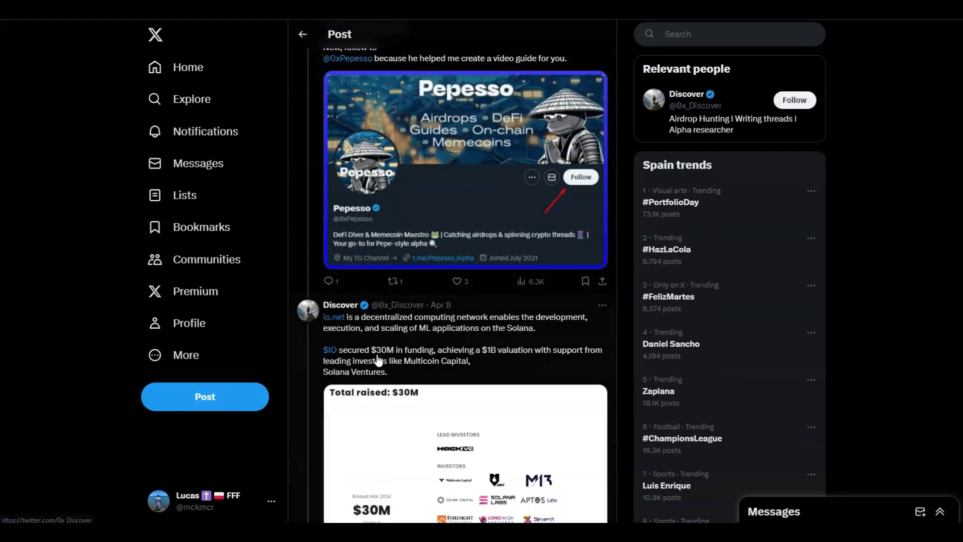
scroll(378, 360, down, 6)
scroll(431, 101, up, 16)
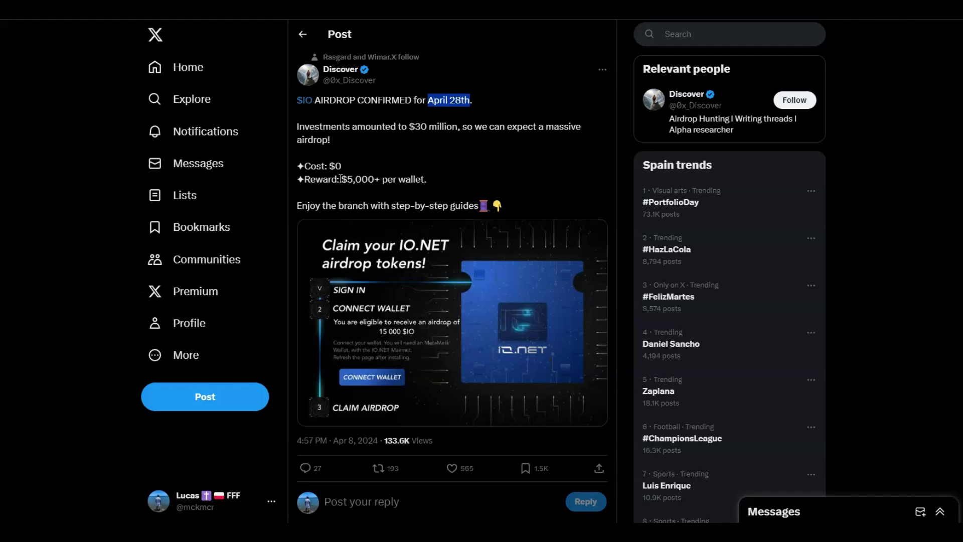
drag(341, 179, 436, 190)
scroll(311, 218, down, 2)
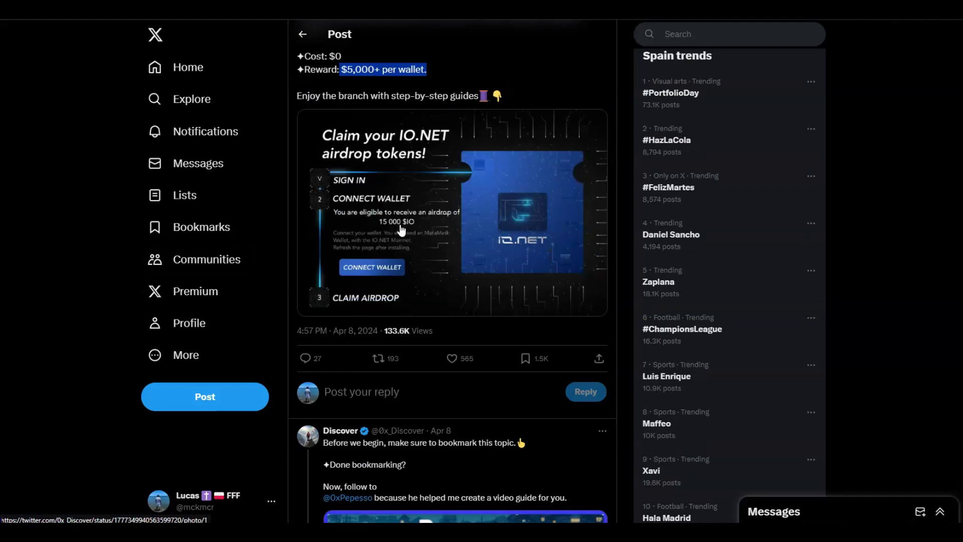
scroll(426, 269, up, 2)
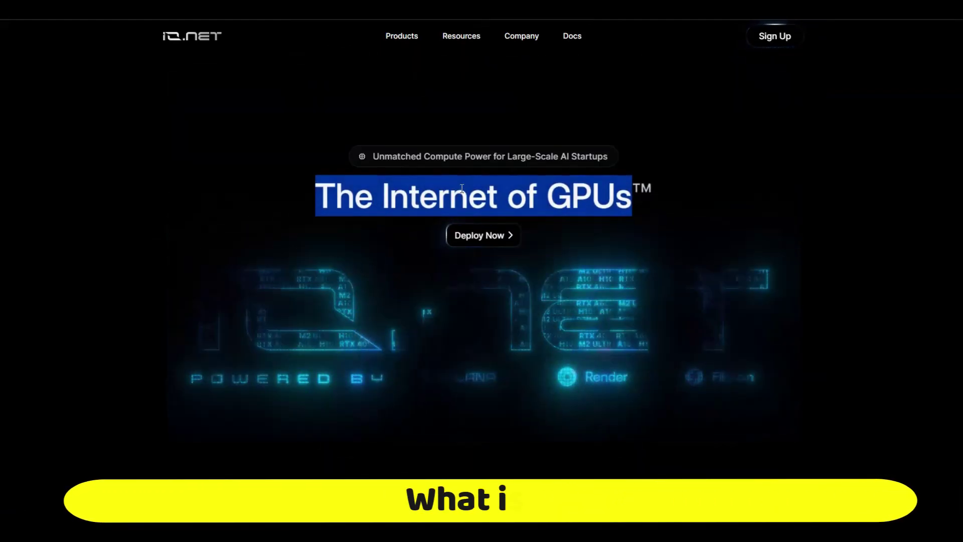
Look over the io.net home page headline and the tweet tasks in the Galxe quest
click(461, 188)
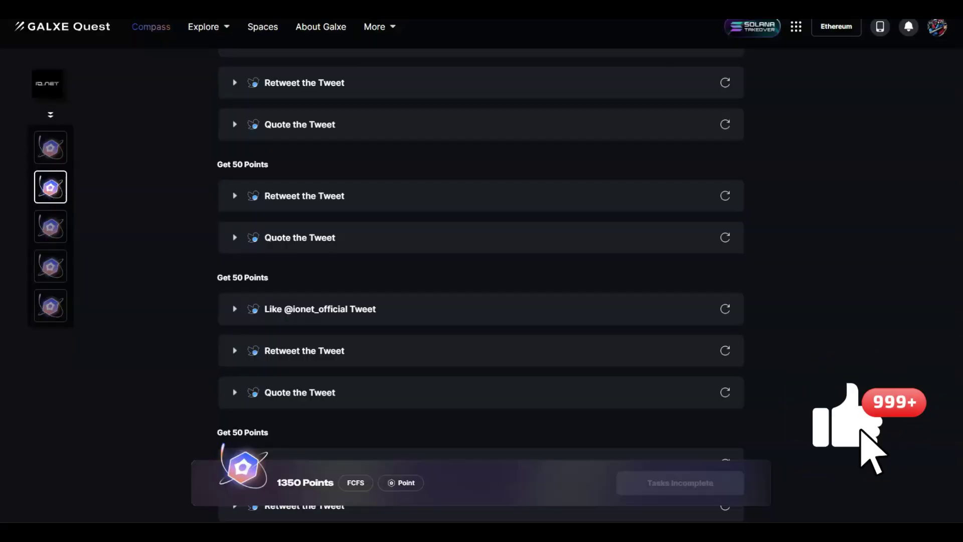
scroll(185, 395, up, 10)
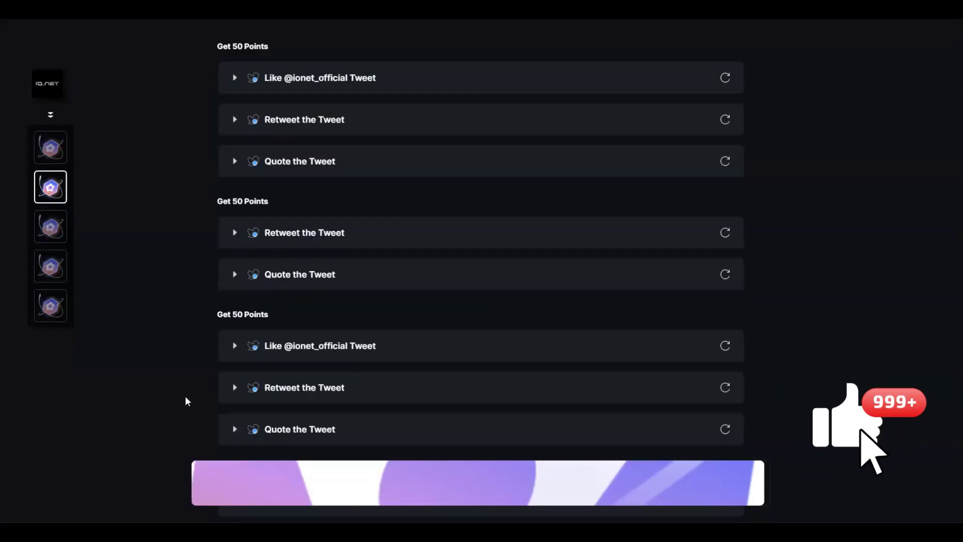
scroll(253, 385, up, 2)
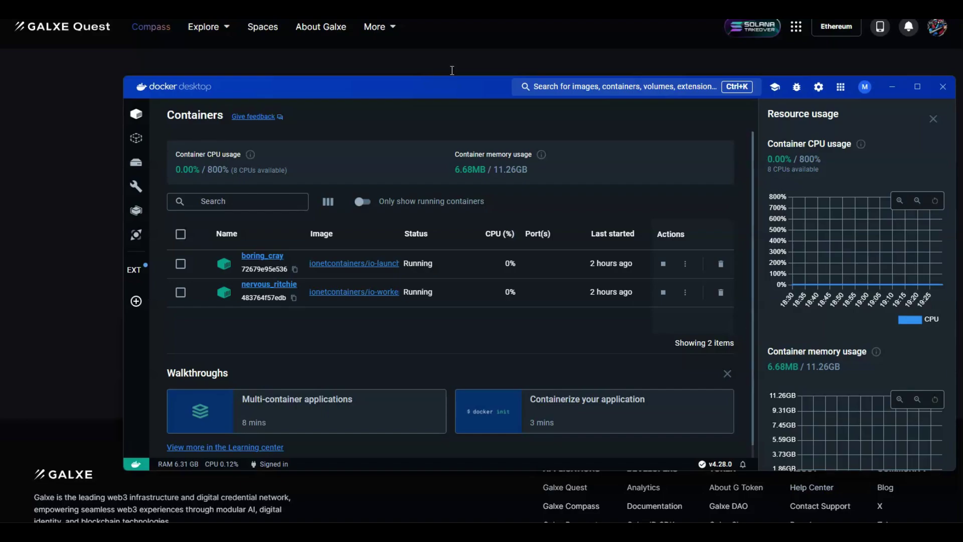
Arrange the Docker Desktop and PowerShell windows to examine the io.net containers and the docker run output
drag(431, 93, 345, 61)
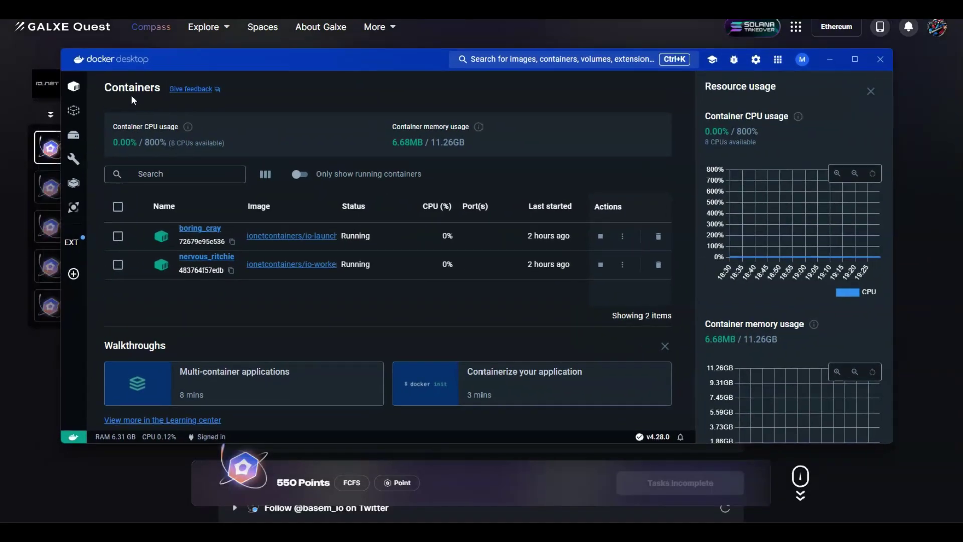
key(alt+Tab)
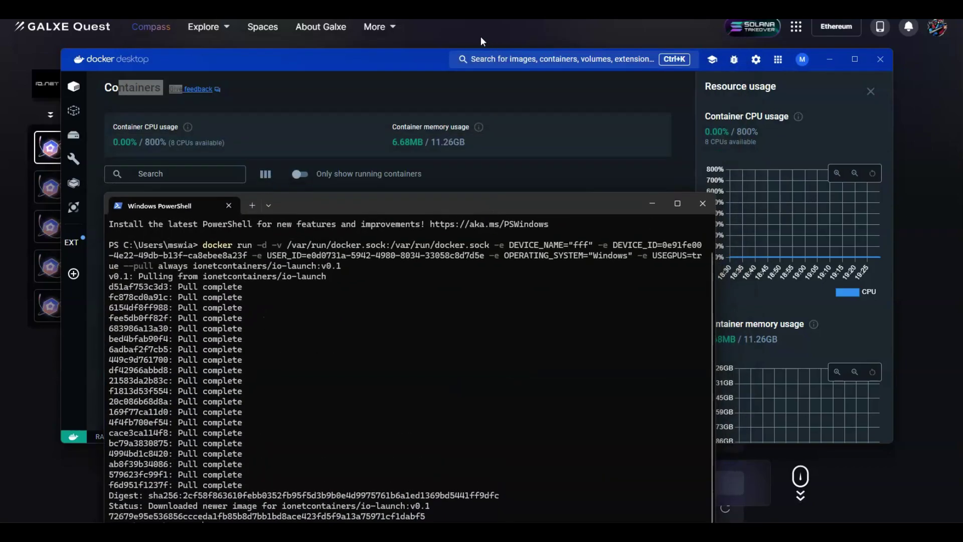
click(420, 68)
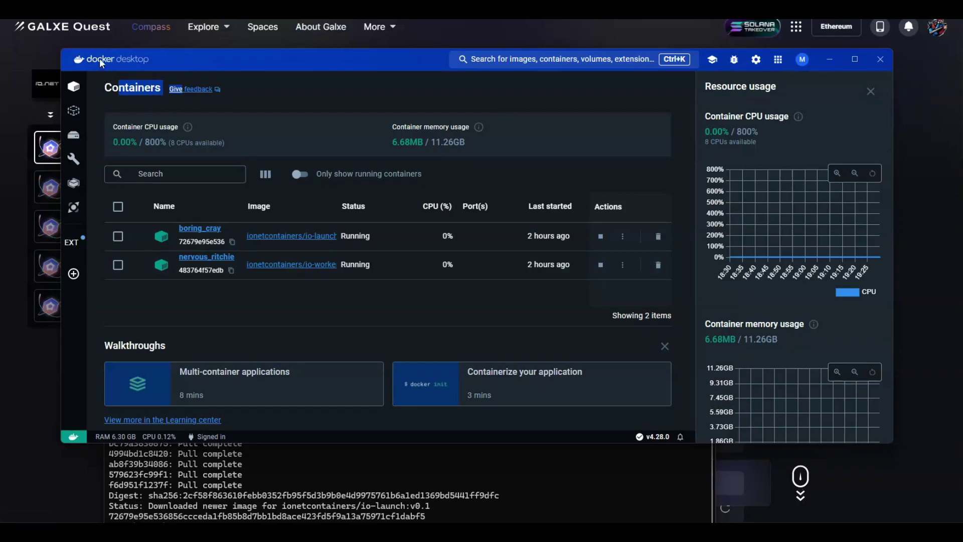
click(497, 451)
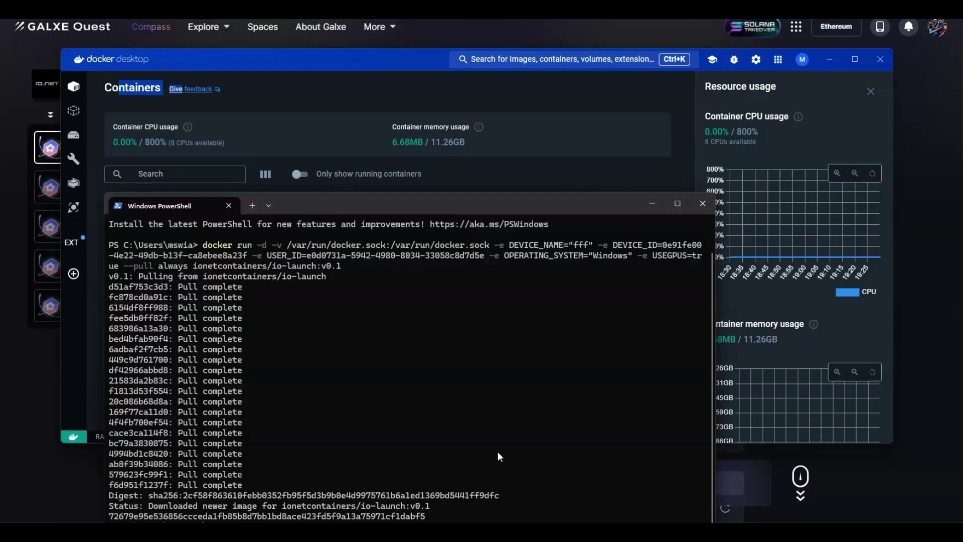
drag(390, 202, 400, 72)
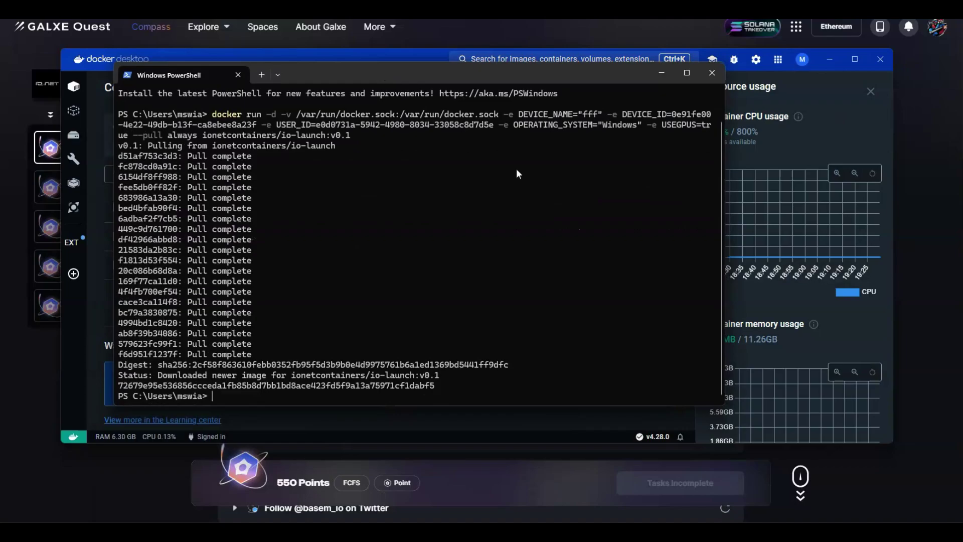
click(772, 149)
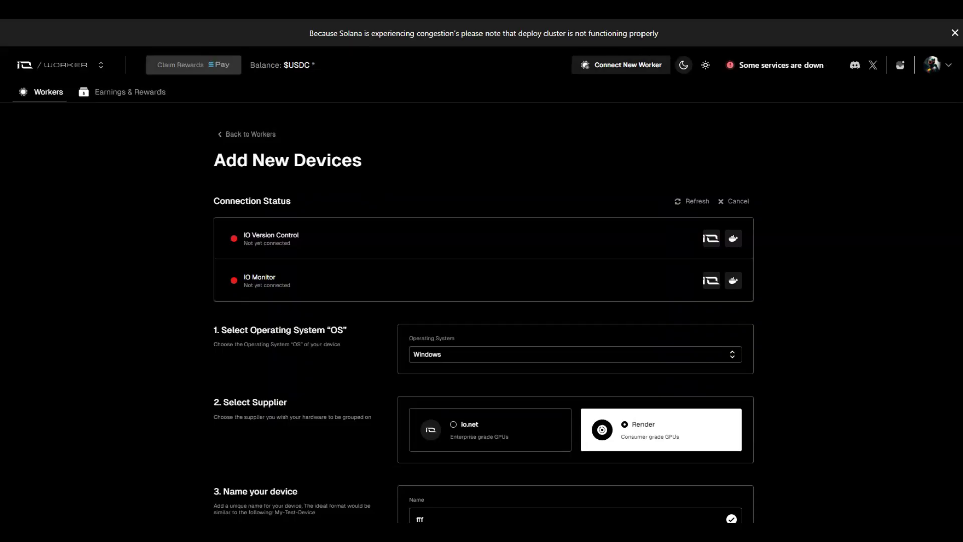
Review the Windows setup on the io.net Add New Devices page and refresh the device connection
scroll(112, 273, down, 10)
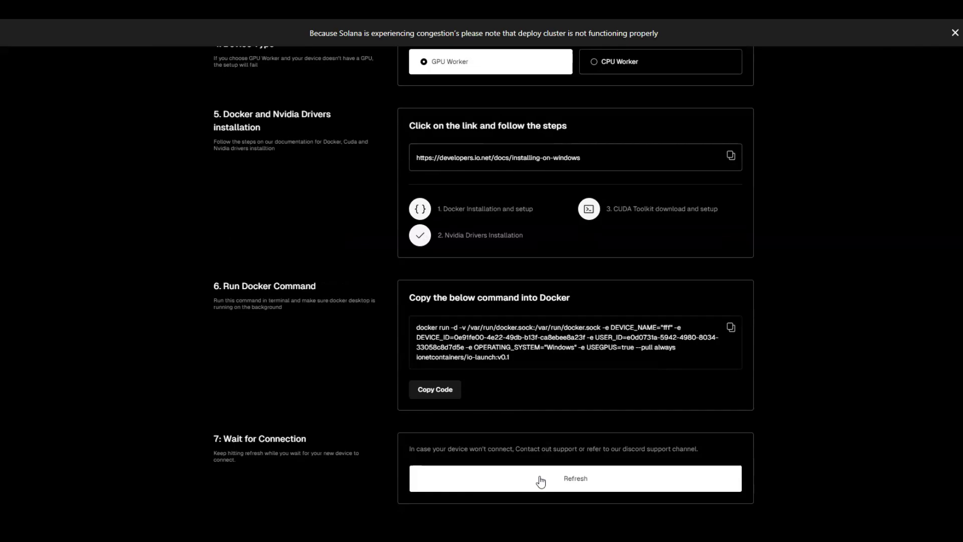
click(537, 477)
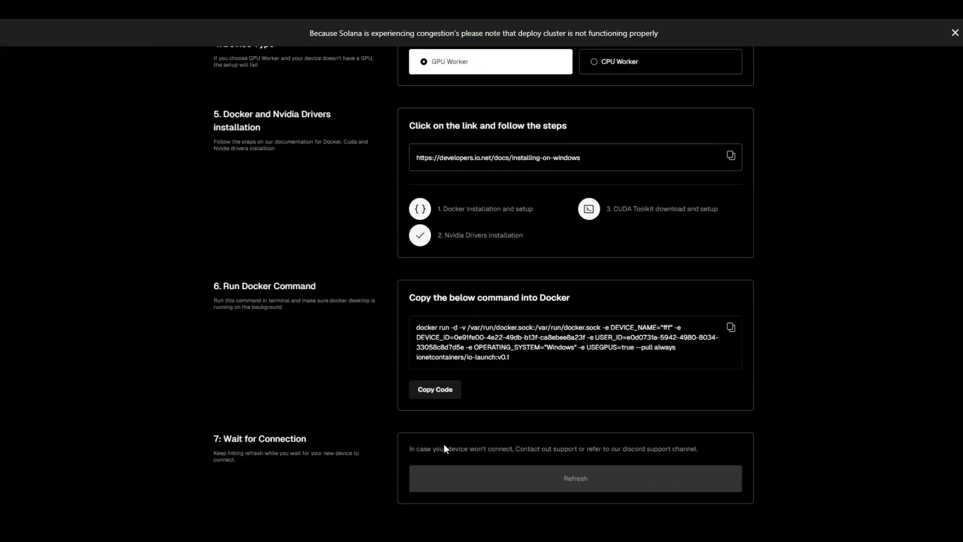
drag(633, 448, 472, 448)
scroll(376, 456, up, 8)
scroll(349, 450, up, 3)
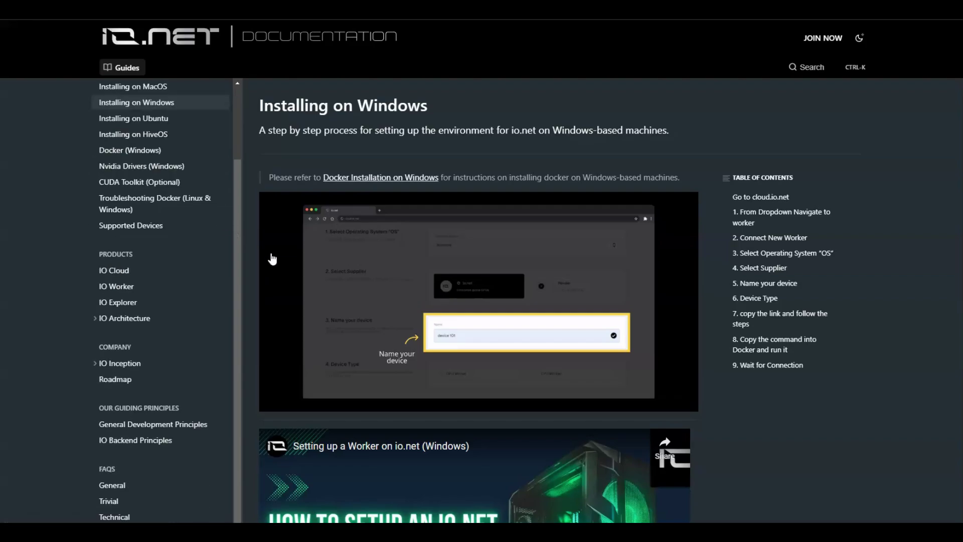
Look through the Installing on Windows guide in the io.net documentation
scroll(333, 259, down, 10)
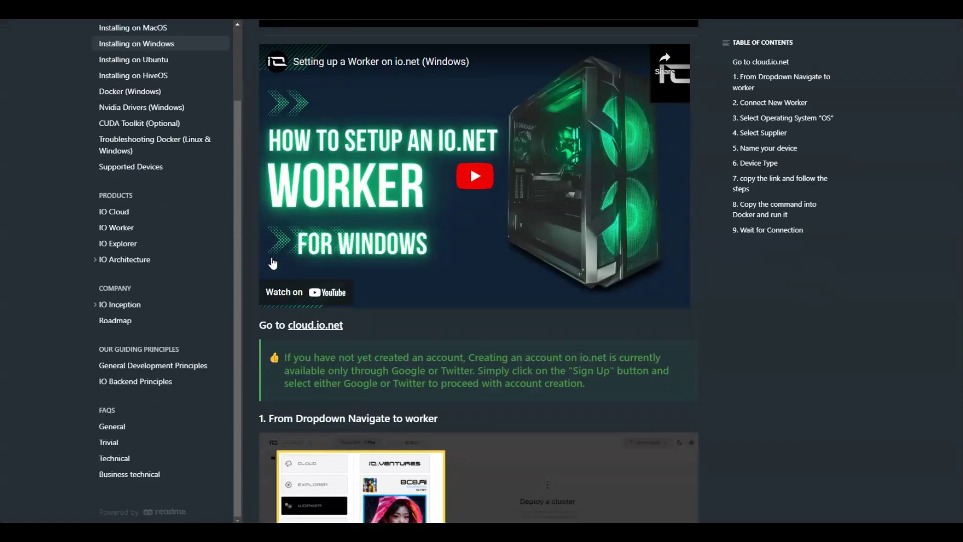
scroll(459, 159, down, 4)
scroll(386, 264, up, 14)
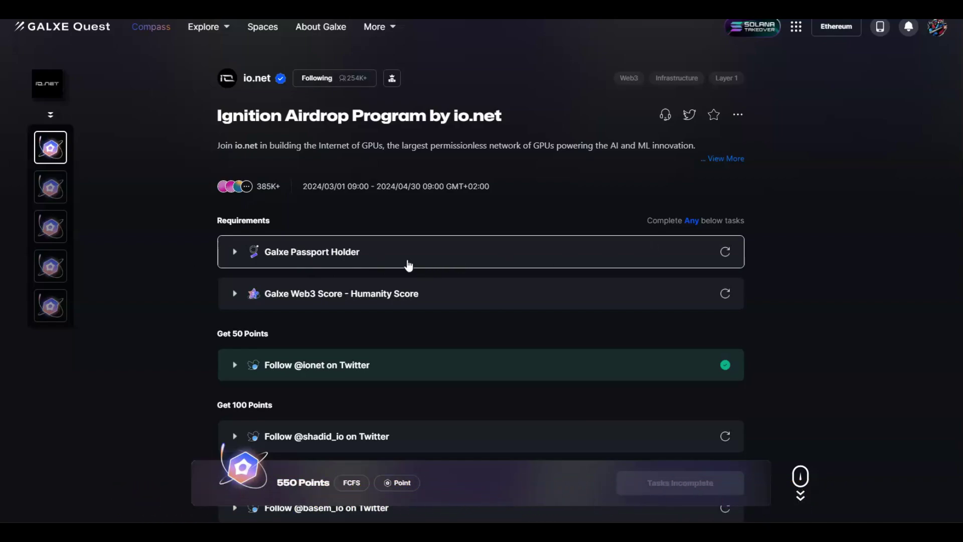
Follow the io.net founder's Twitter account through the 100-point follow task in the Ignition Airdrop Program quest on Galxe
scroll(397, 294, down, 6)
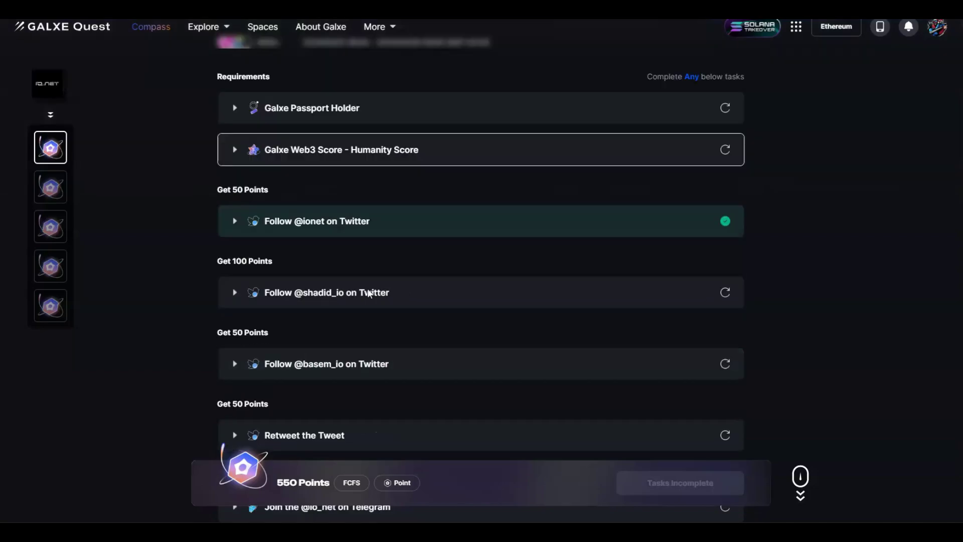
scroll(398, 293, up, 4)
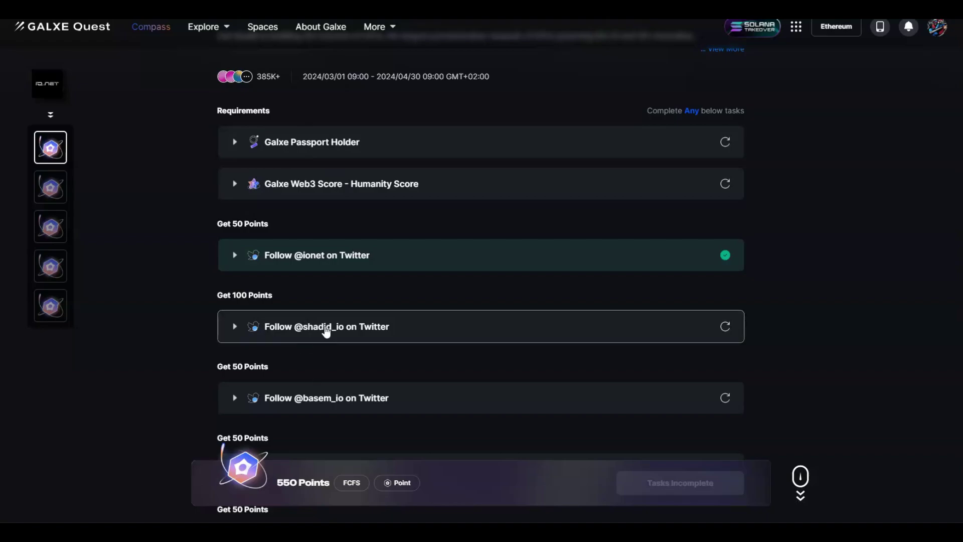
click(327, 328)
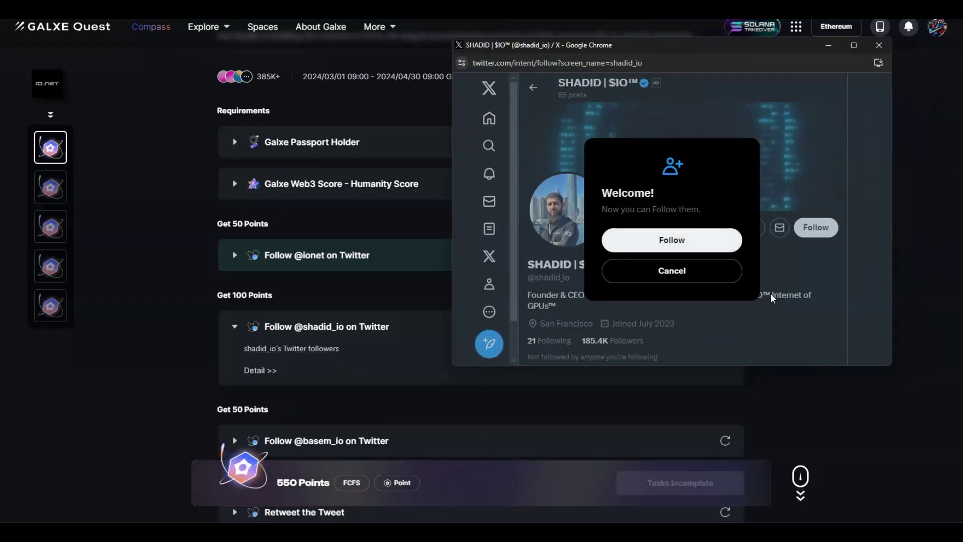
click(692, 246)
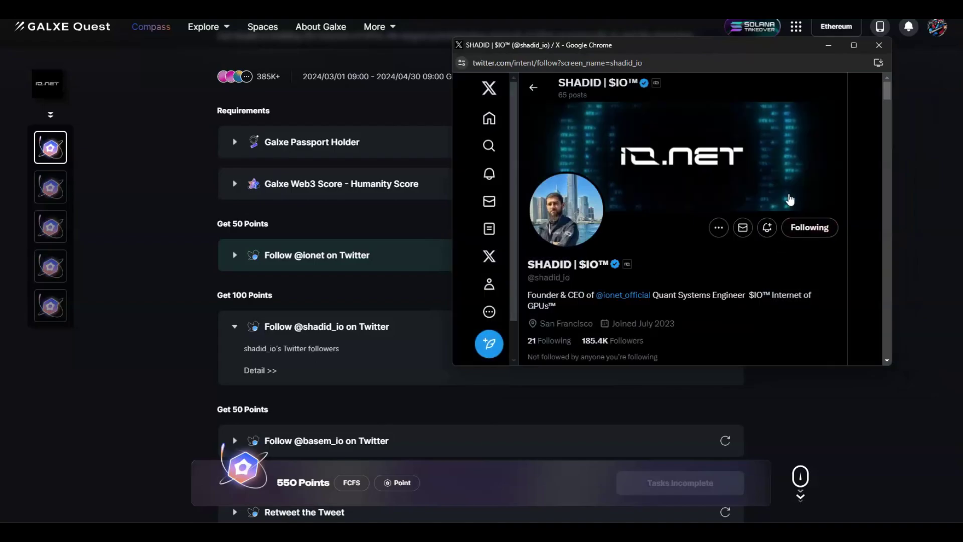
click(878, 45)
scroll(299, 307, down, 1)
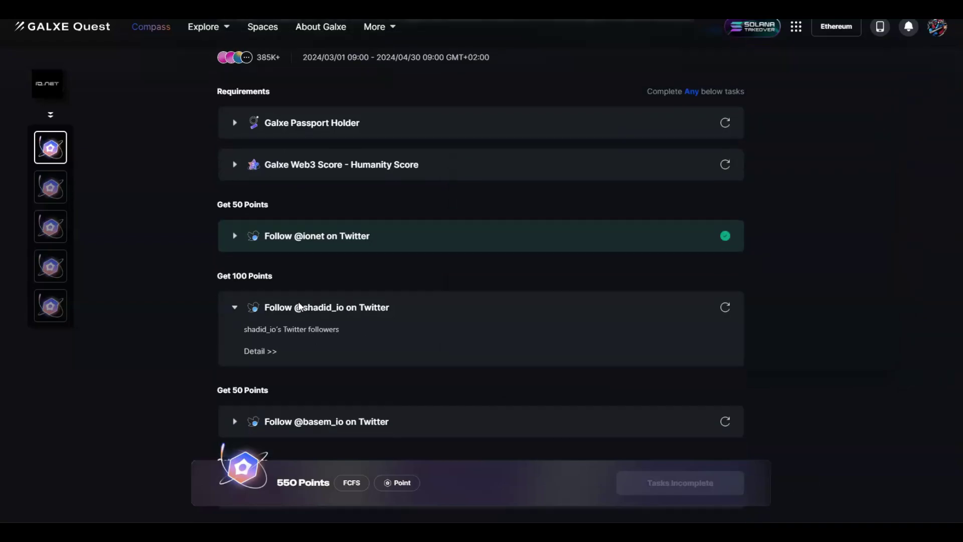
scroll(299, 307, down, 2)
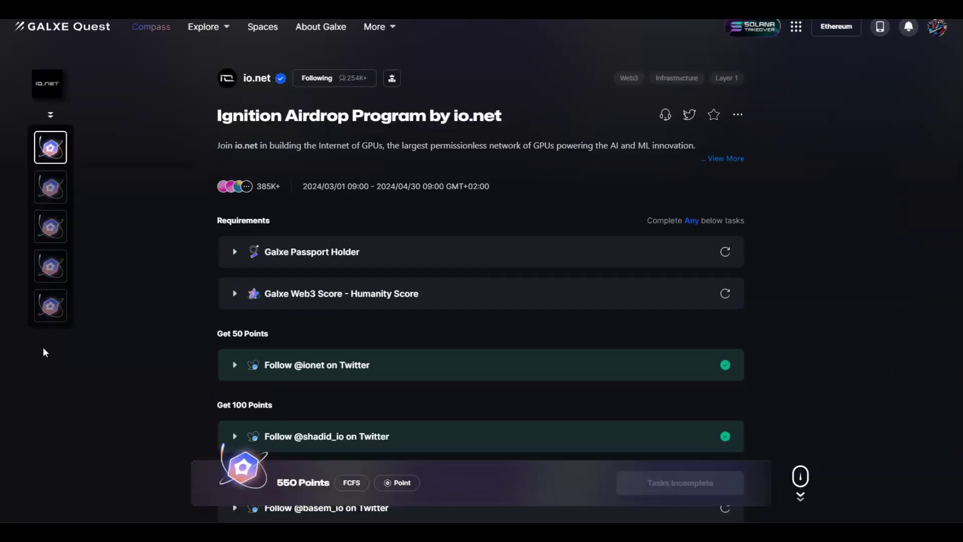
Visit io.net's Medium page through its 100-point quest task, accepting the risk warning, and request the task's verification
scroll(393, 314, down, 12)
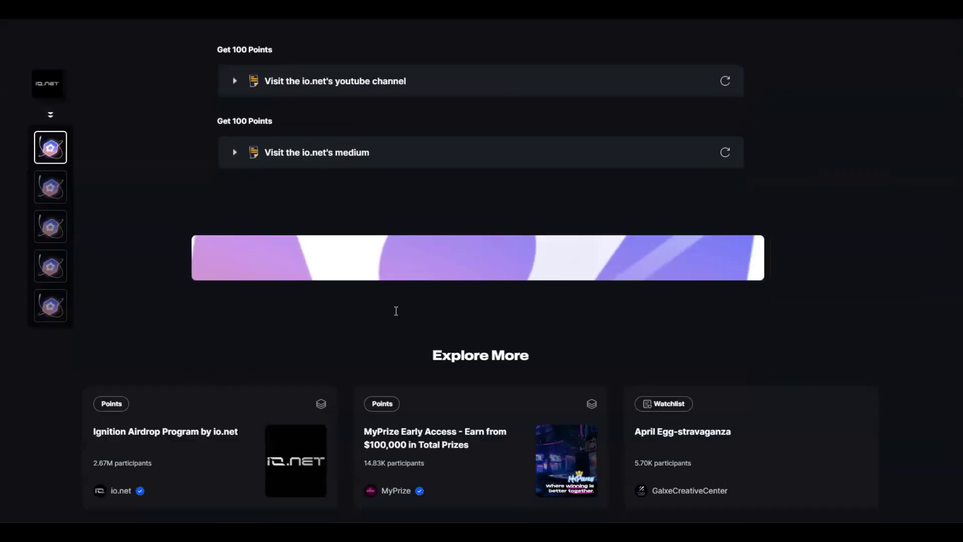
scroll(395, 314, up, 3)
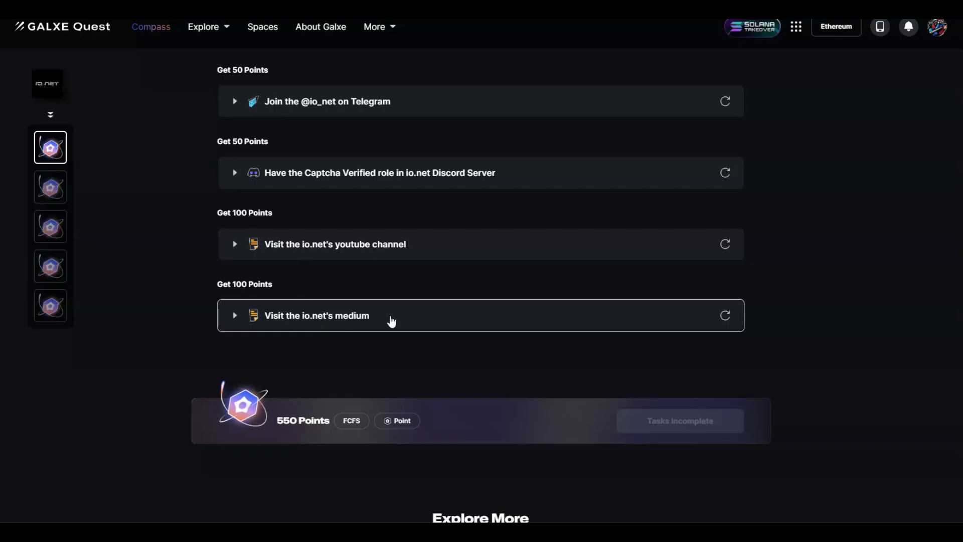
click(391, 318)
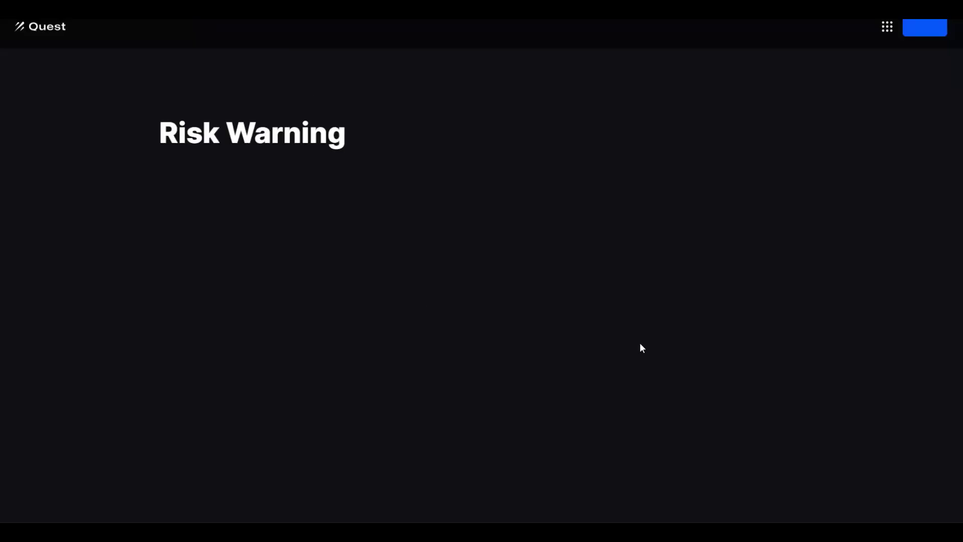
click(240, 390)
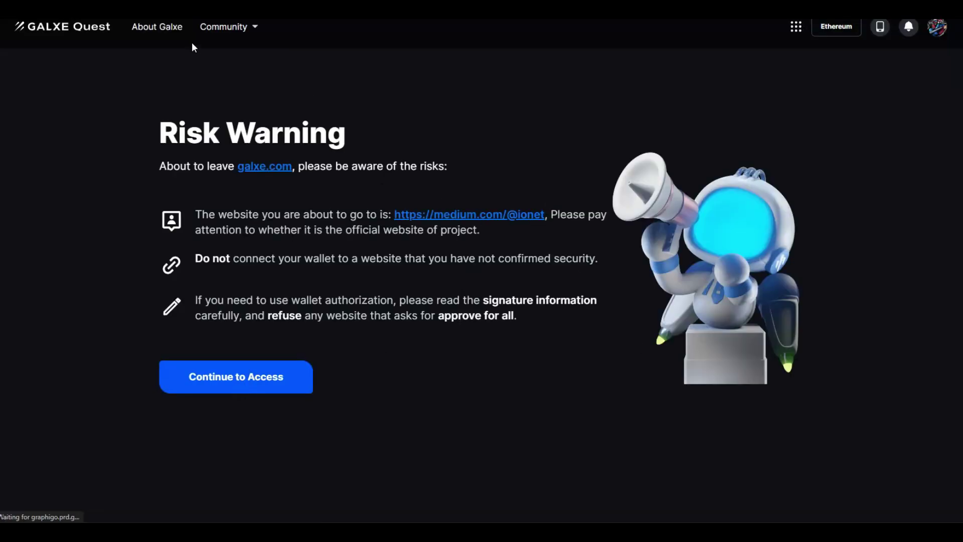
click(65, 9)
click(273, 316)
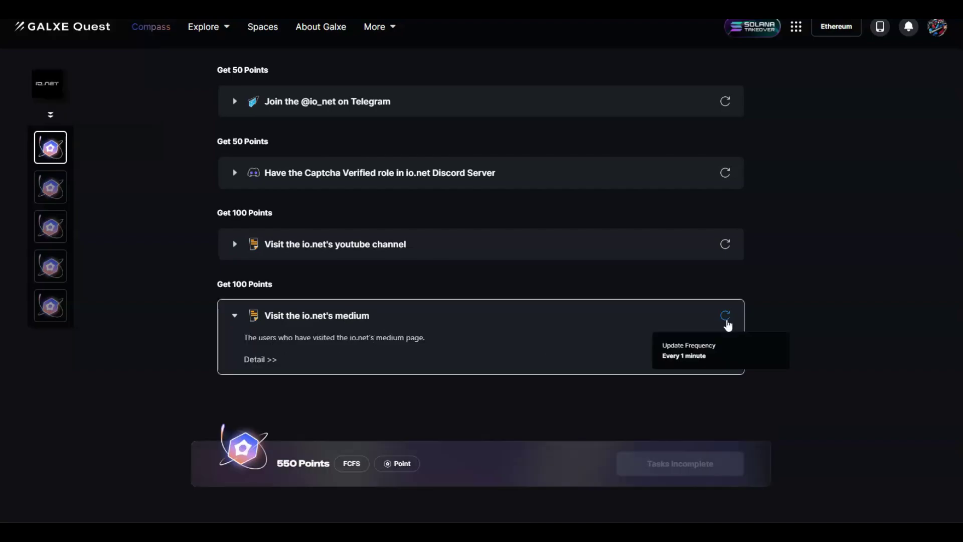
click(724, 315)
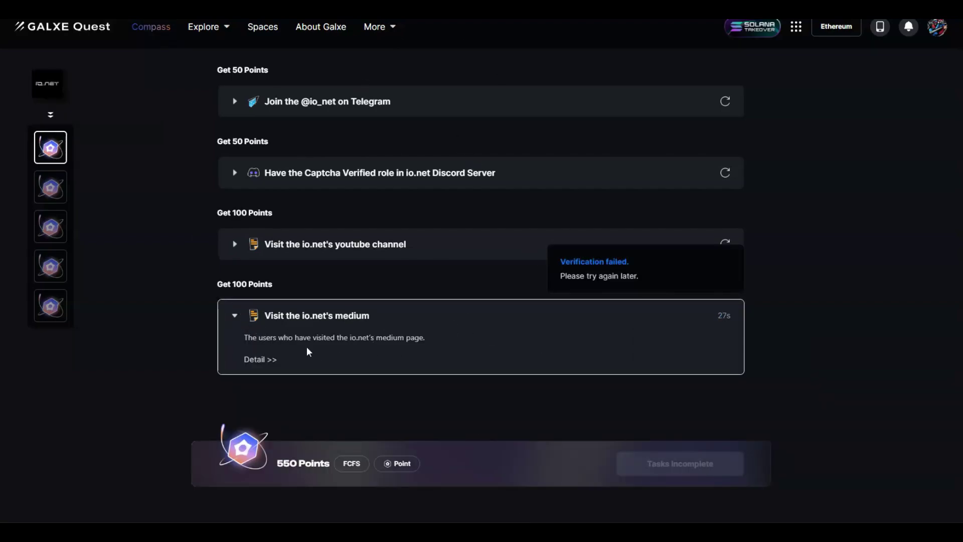
Return to the io.net Medium page and look through its articles
scroll(221, 370, up, 2)
scroll(245, 324, down, 1)
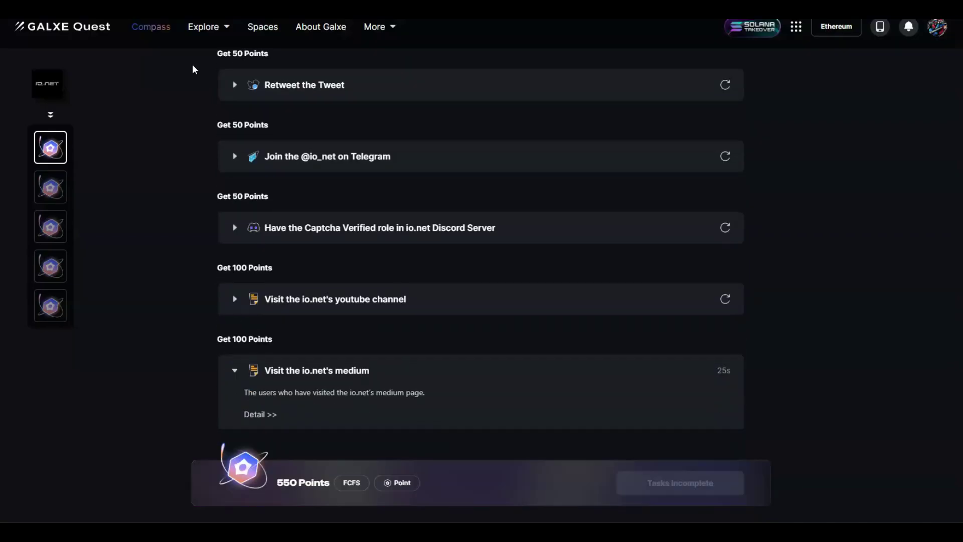
click(188, 5)
scroll(219, 314, down, 5)
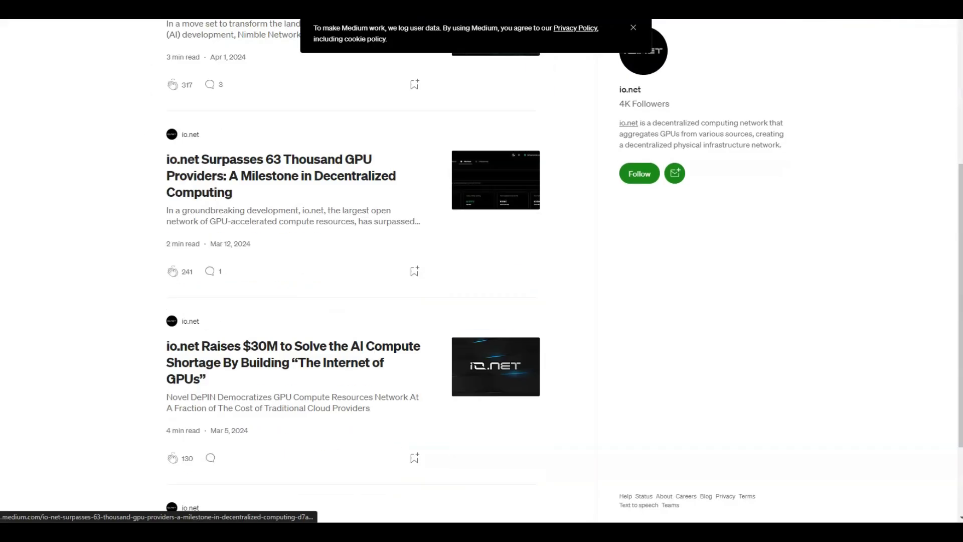
Check the Medium task on Galxe, look over the io.net Medium page once more, and return to the quest
key(ctrl+w)
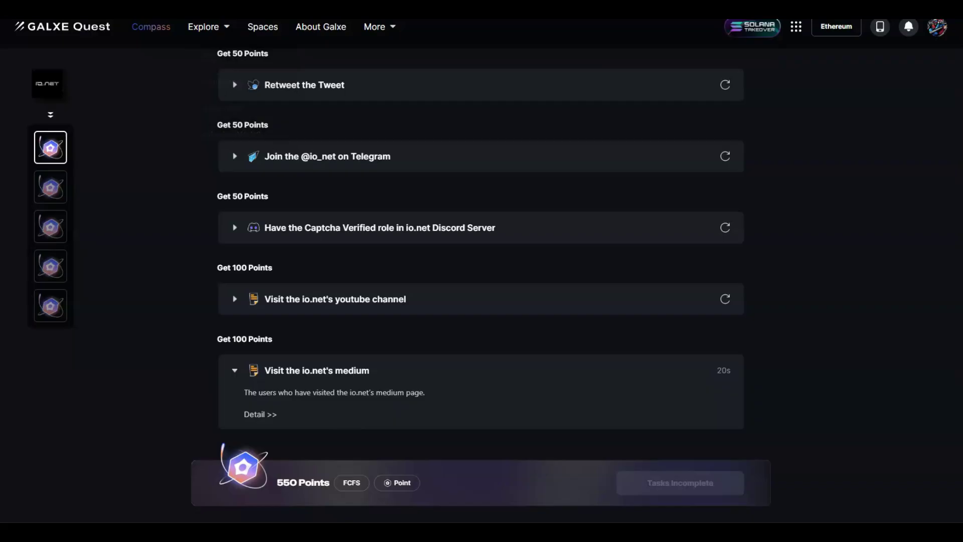
click(188, 5)
scroll(452, 404, up, 7)
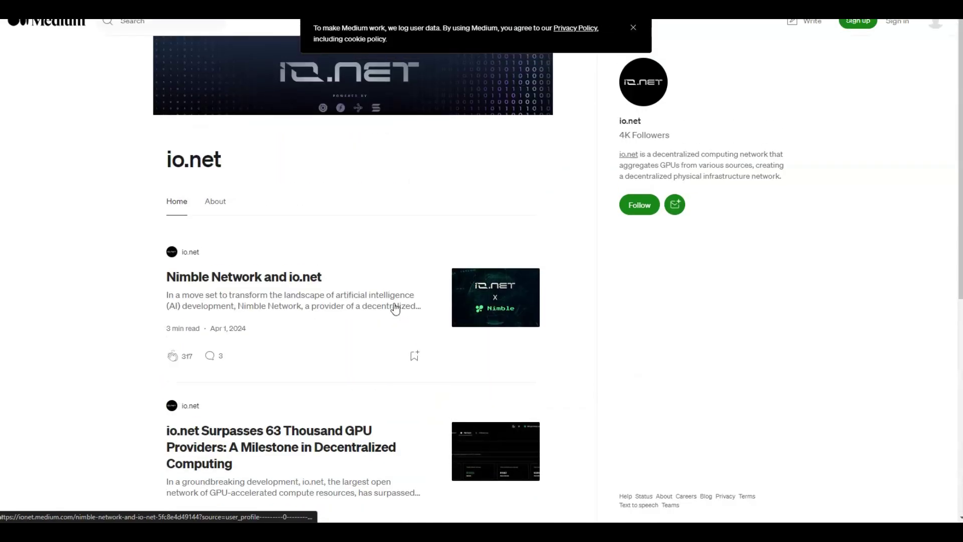
key(ctrl+w)
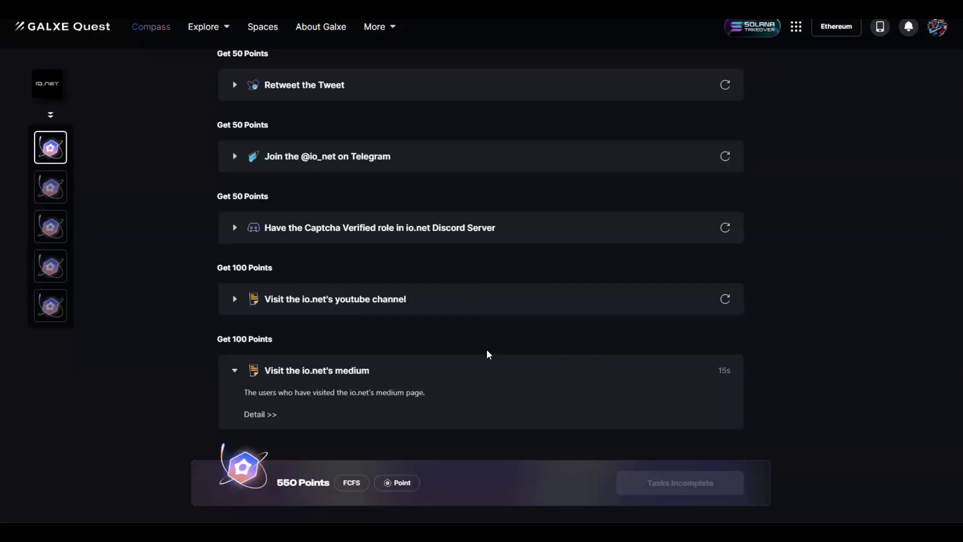
Visit io.net's YouTube channel through its 100-point quest task, accepting the risk warning, and request the task's verification
click(436, 305)
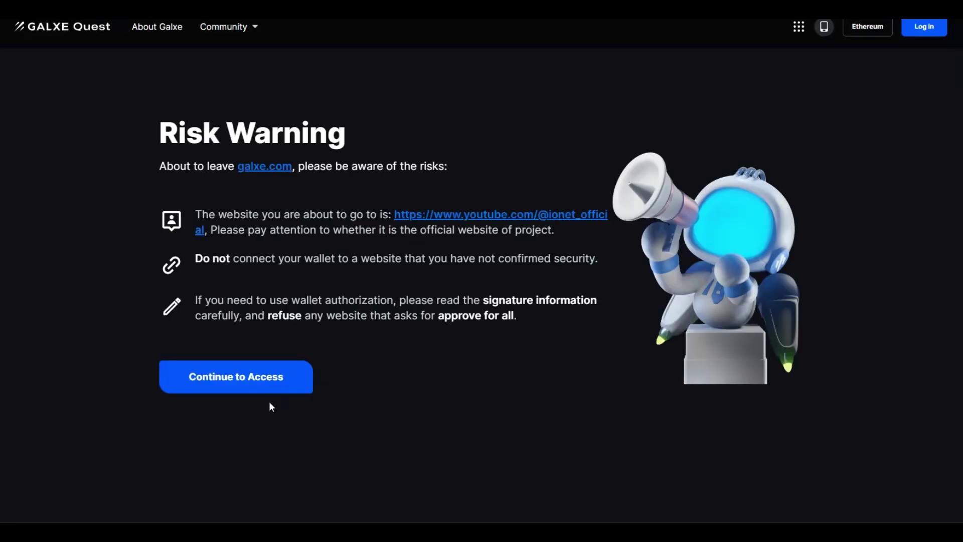
click(251, 376)
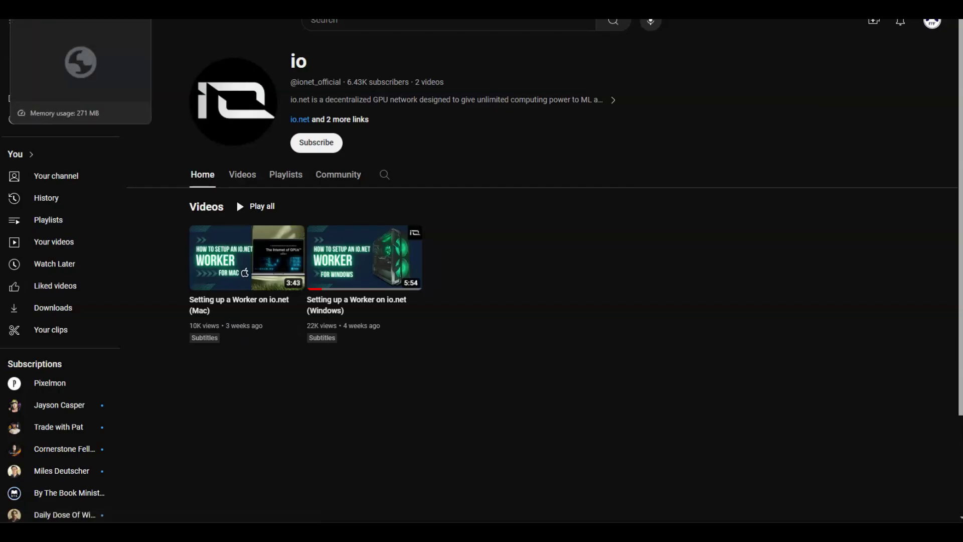
click(60, 3)
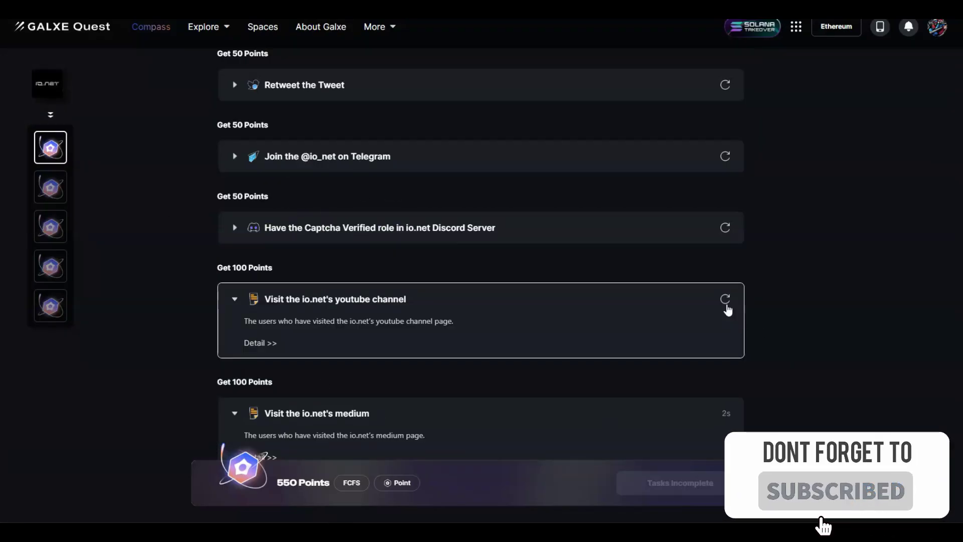
click(725, 299)
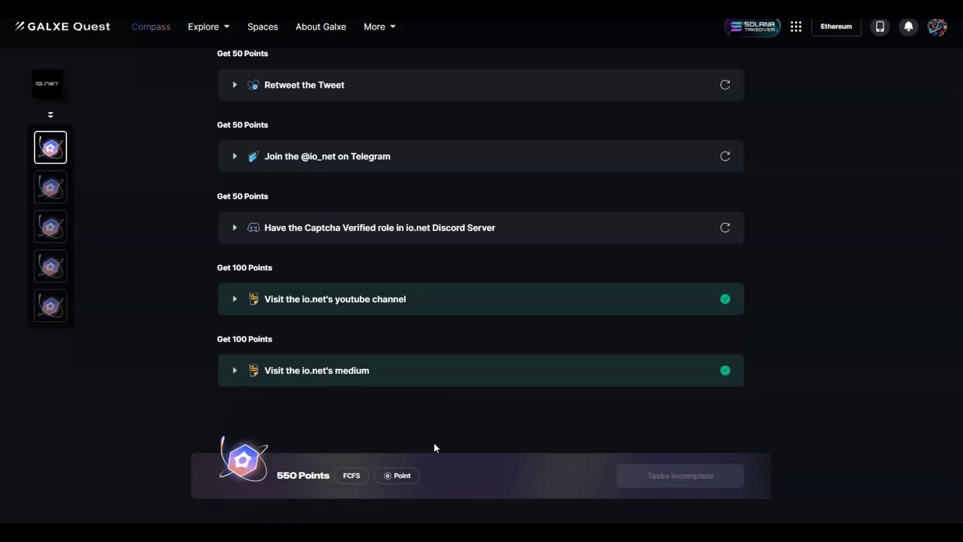
Expand the Galxe Passport Holder requirement, highlight its minting instruction, and look over the quest's remaining tasks
scroll(434, 447, down, 1)
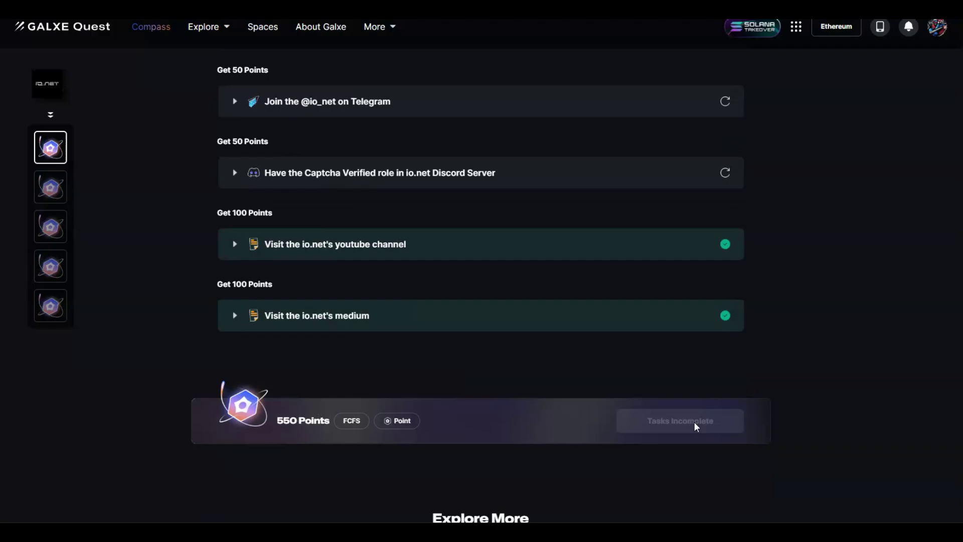
scroll(551, 427, up, 10)
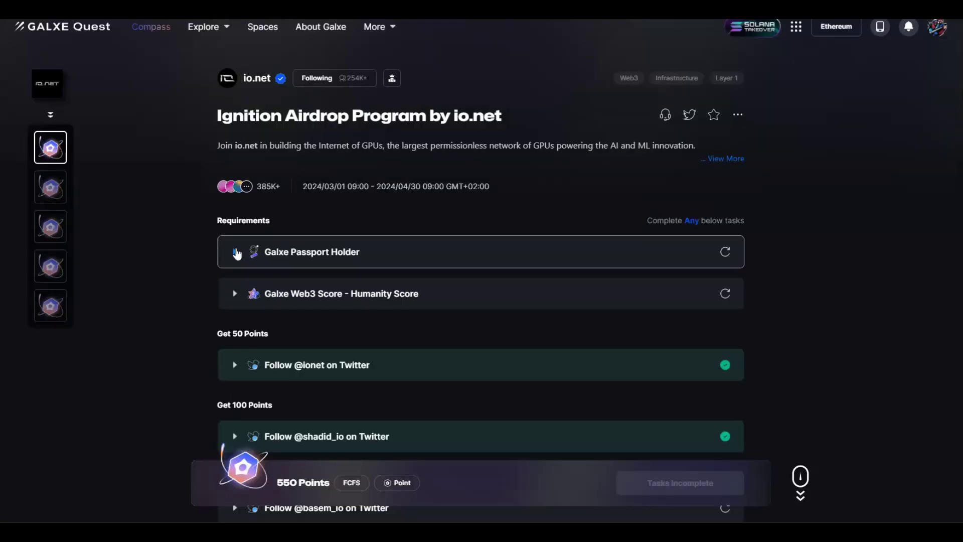
click(234, 252)
drag(263, 275, 487, 271)
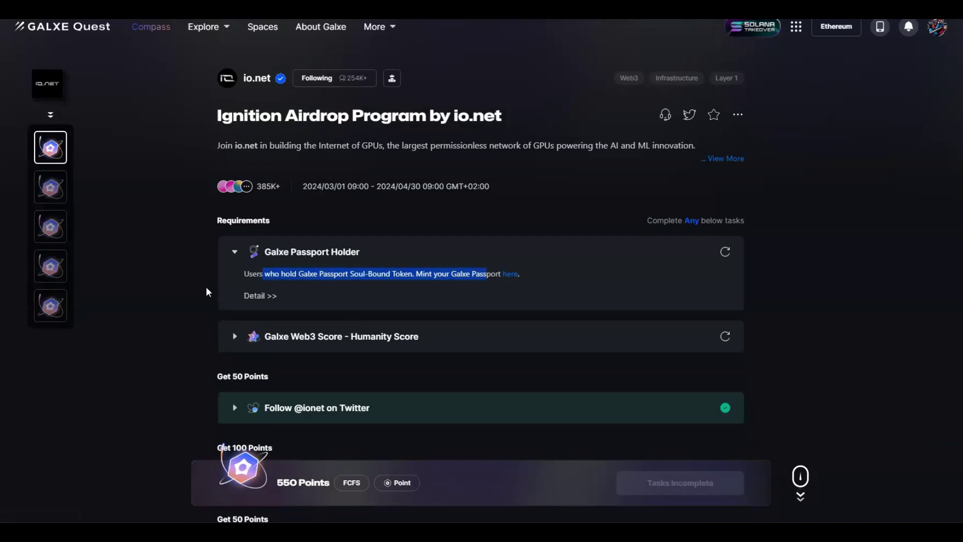
scroll(159, 353, down, 10)
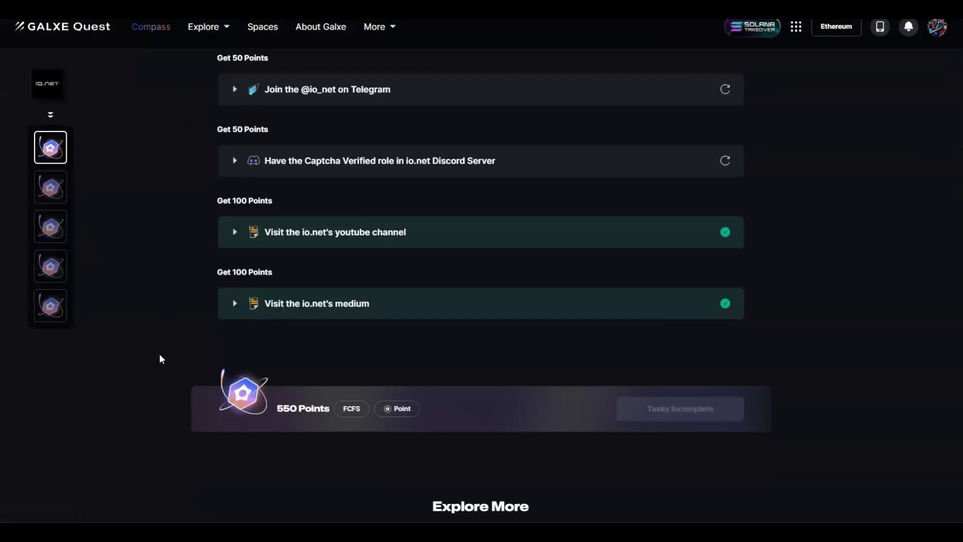
scroll(159, 359, up, 5)
scroll(186, 361, up, 6)
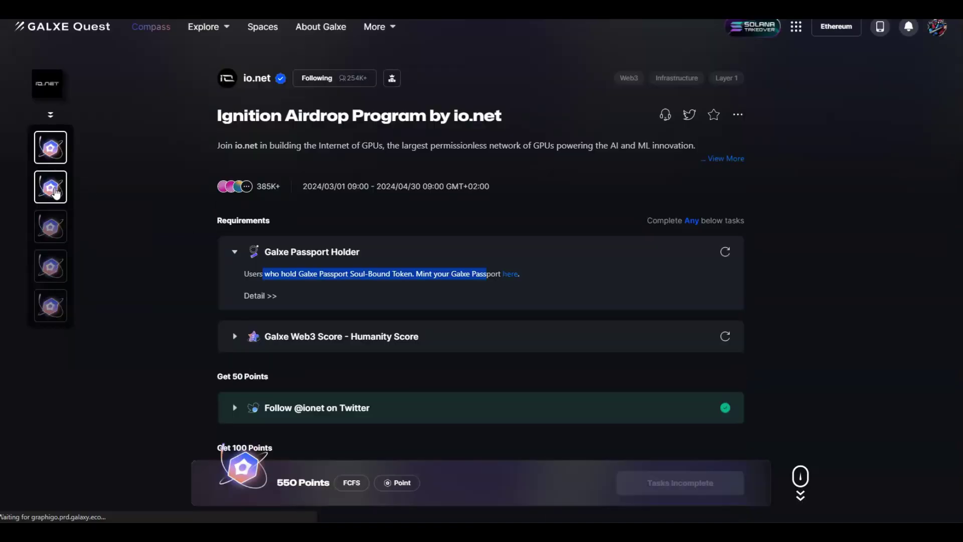
View the Social Engagement - Updated Daily quest and look through the tasks of the Ignition Airdrop Daily Tasks quest
click(51, 188)
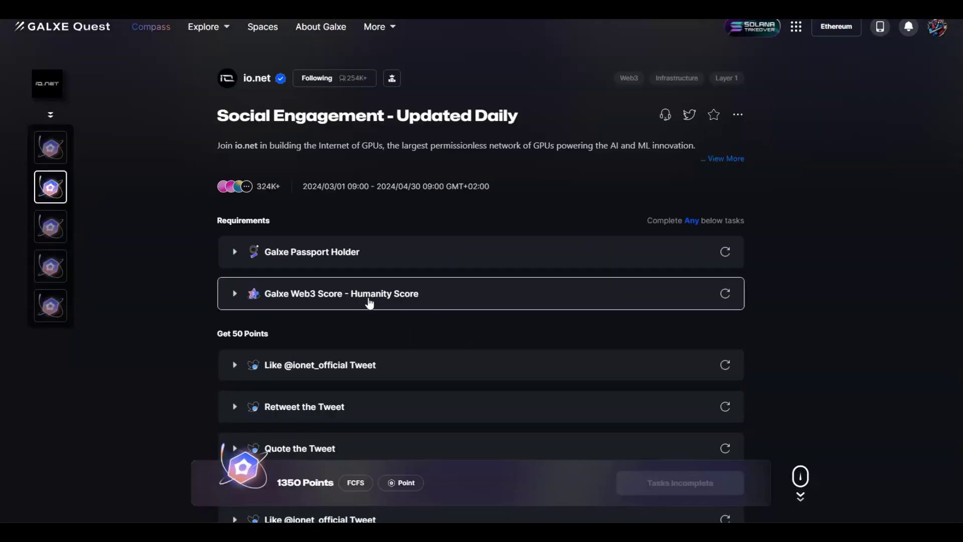
click(56, 234)
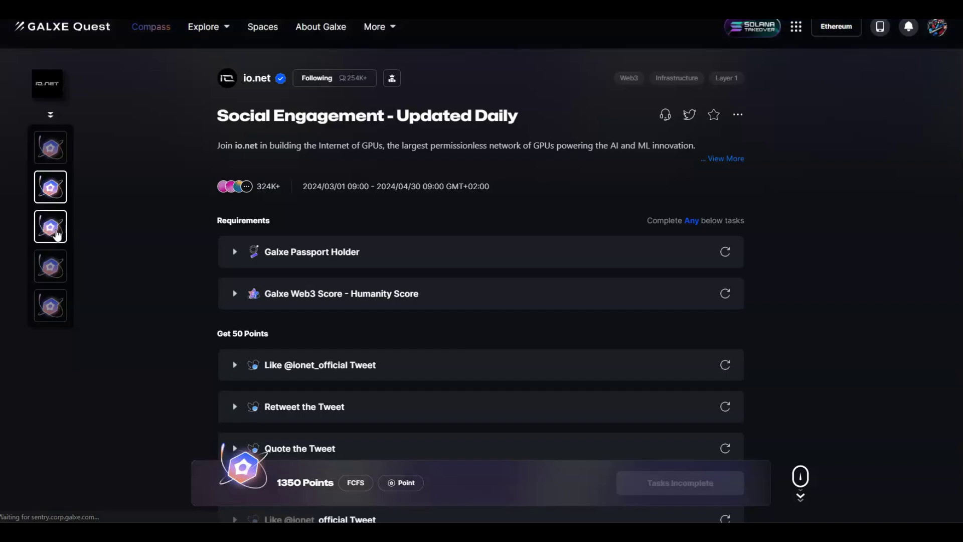
scroll(520, 118, down, 2)
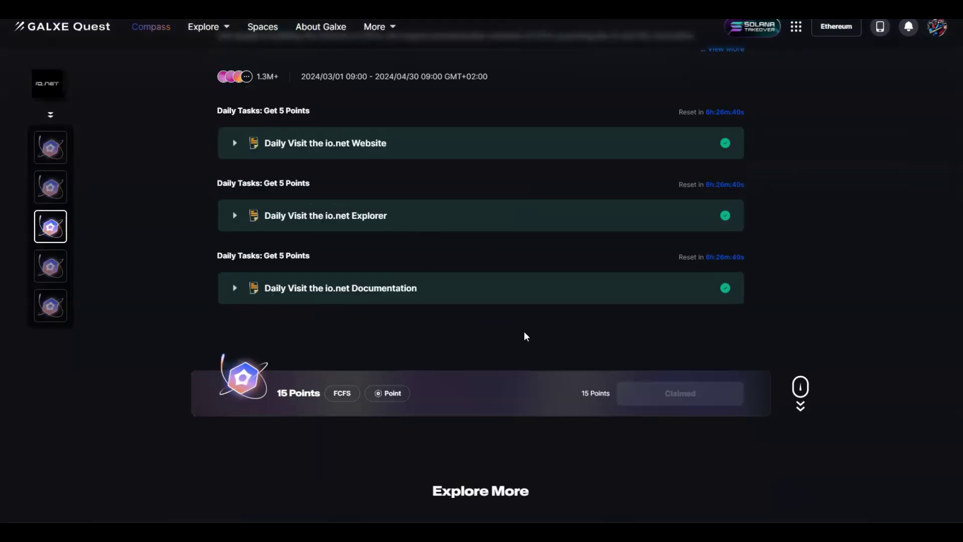
scroll(646, 361, up, 2)
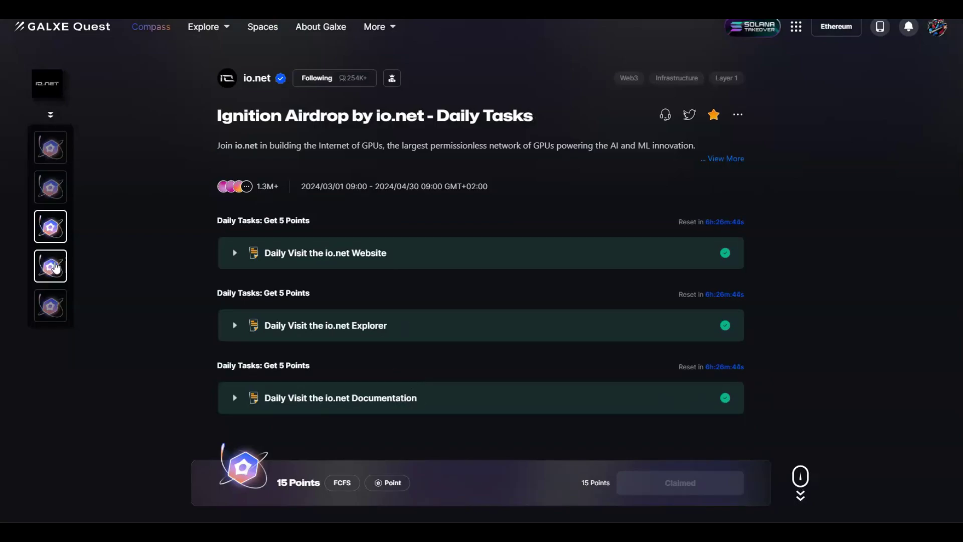
Look through the Discord Tiers role tasks and expand the Solana wallet address survey in the Wallet Submission quest
scroll(275, 279, down, 2)
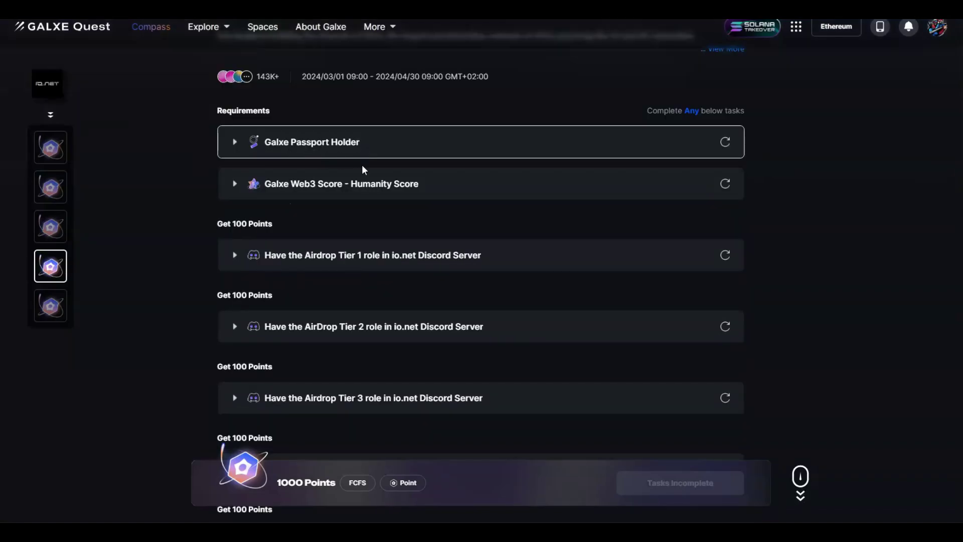
scroll(410, 326, down, 10)
scroll(410, 327, up, 10)
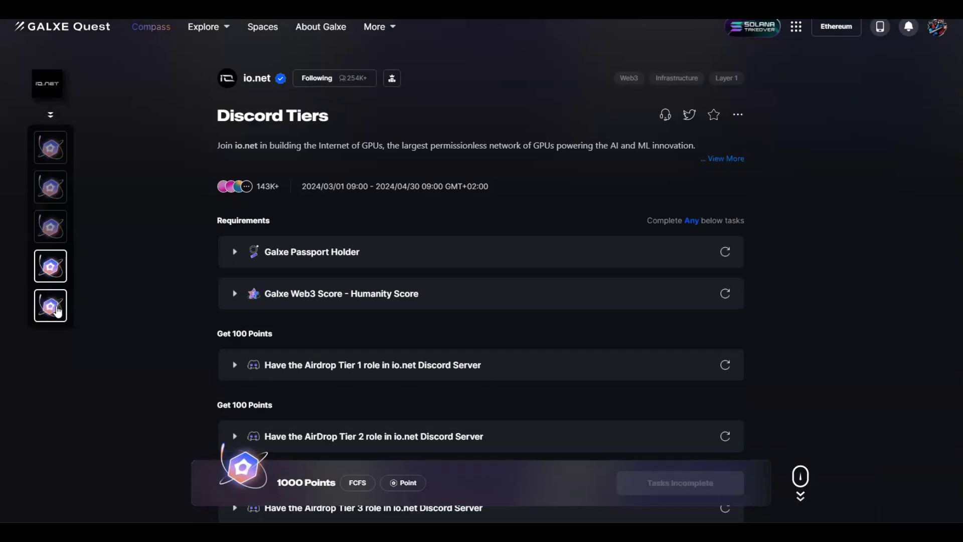
click(51, 306)
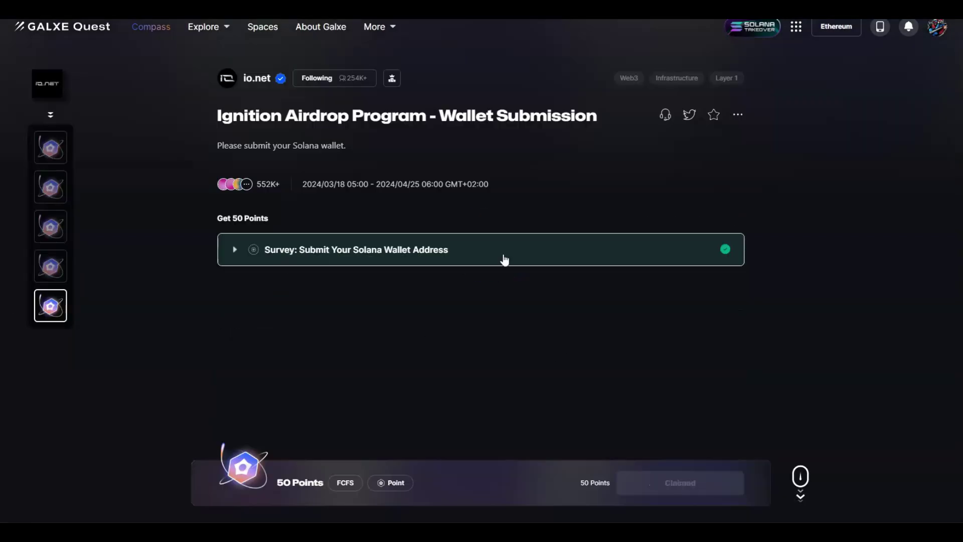
click(333, 252)
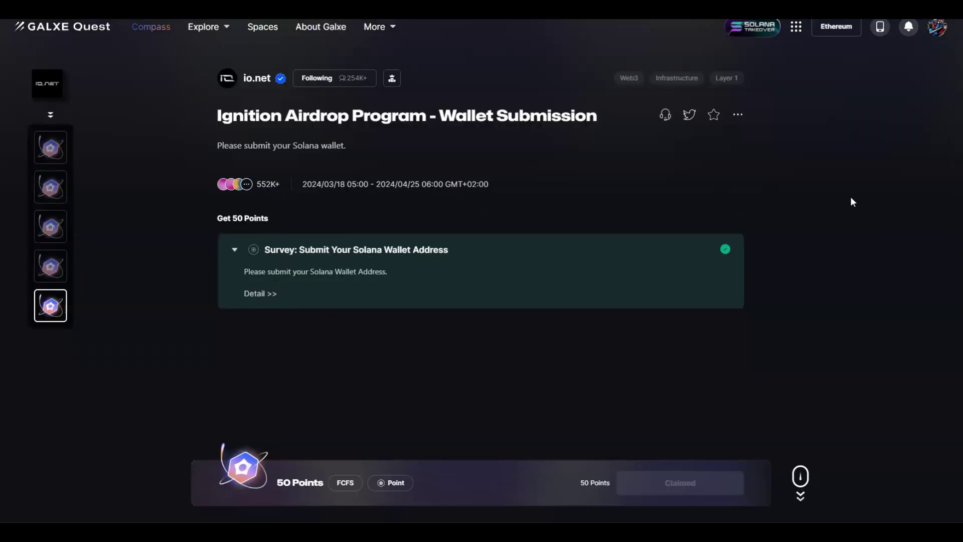
View the Galxe account's profile and examine the social account and wallet options for logging in to Galxe
click(931, 24)
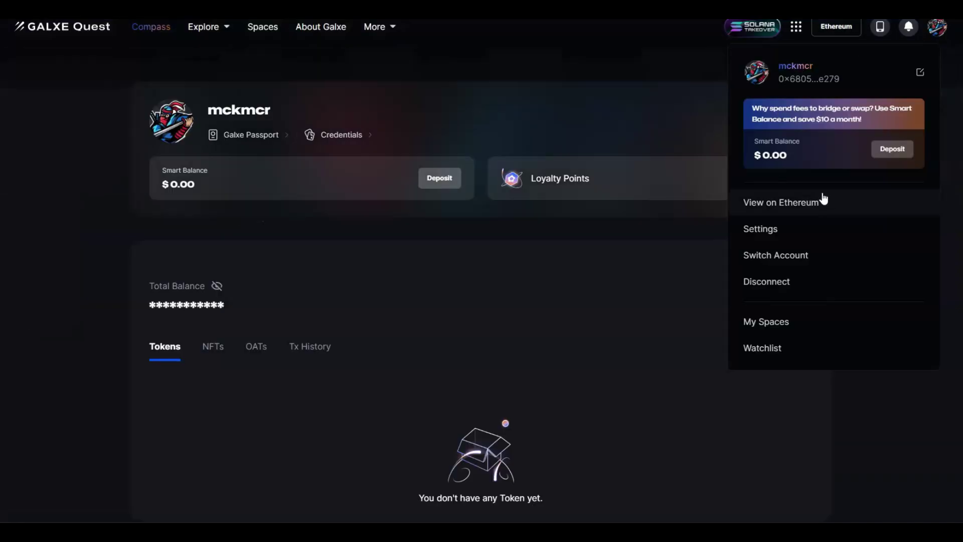
key(alt+Left)
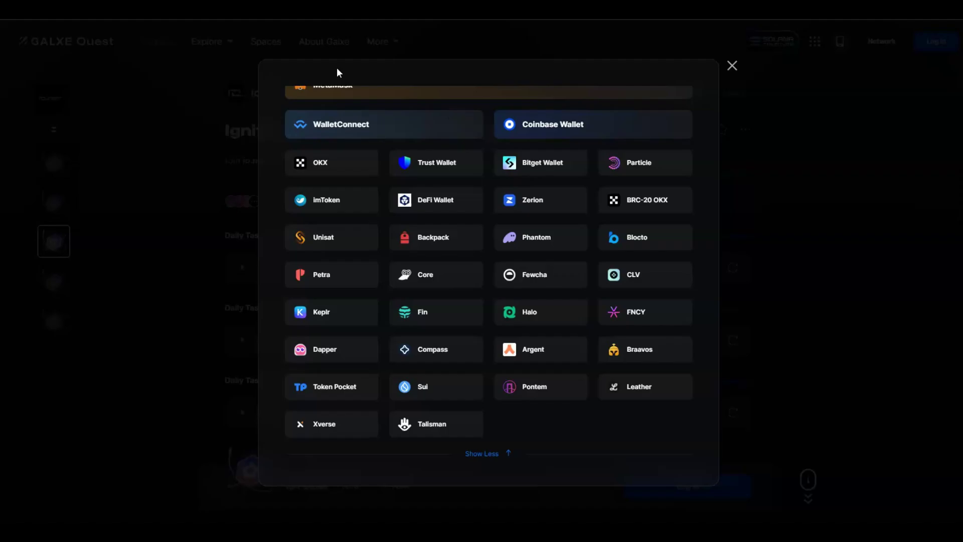
scroll(473, 374, up, 3)
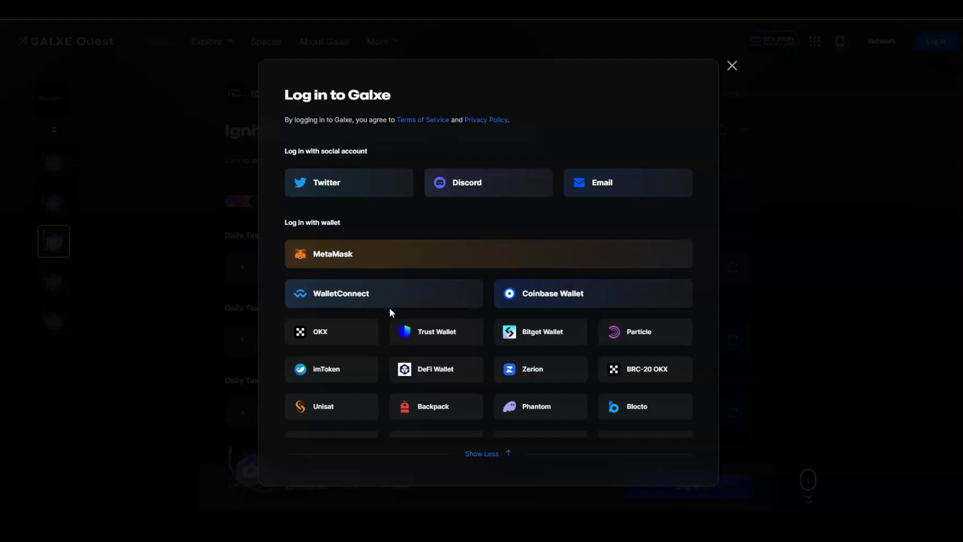
click(464, 453)
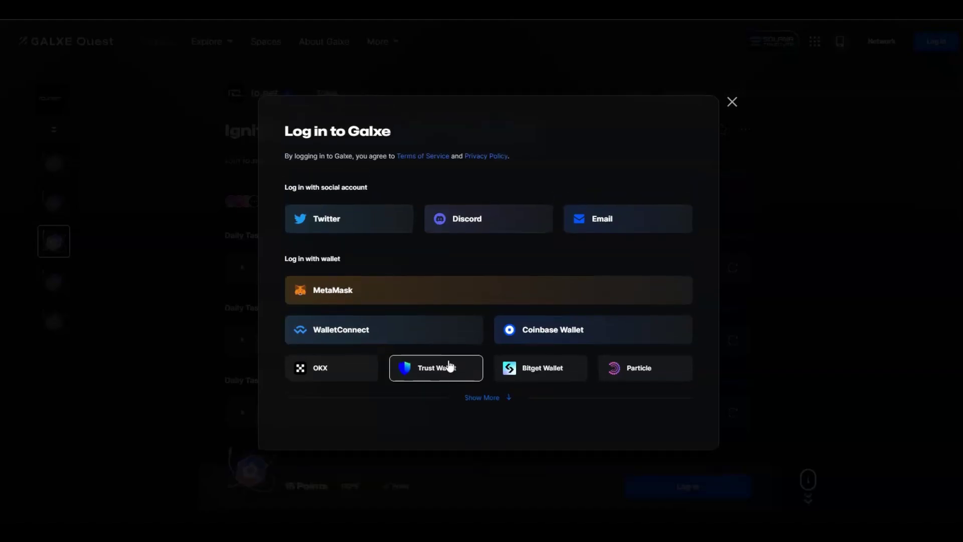
click(482, 398)
scroll(518, 300, down, 3)
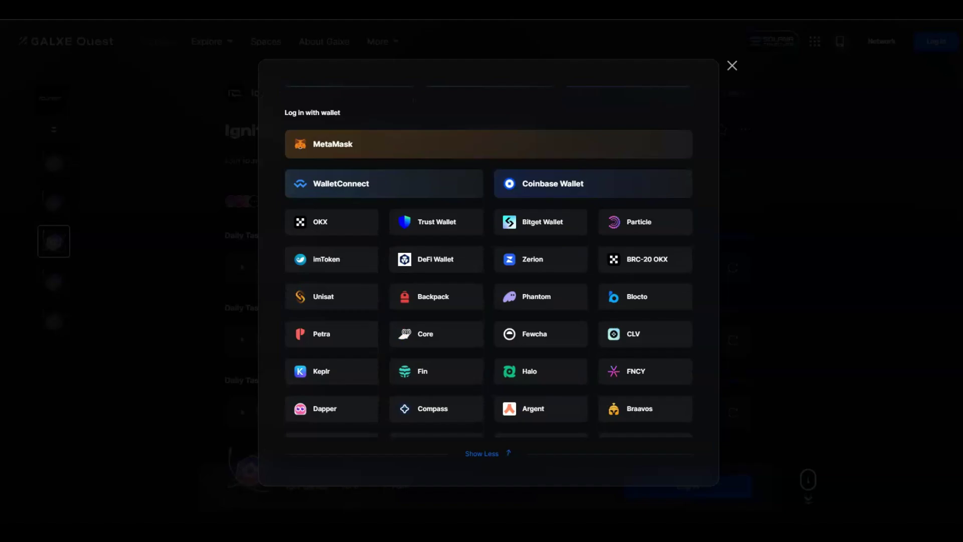
Return to the Wallet Submission quest and show the description of its Solana wallet address survey again
click(738, 9)
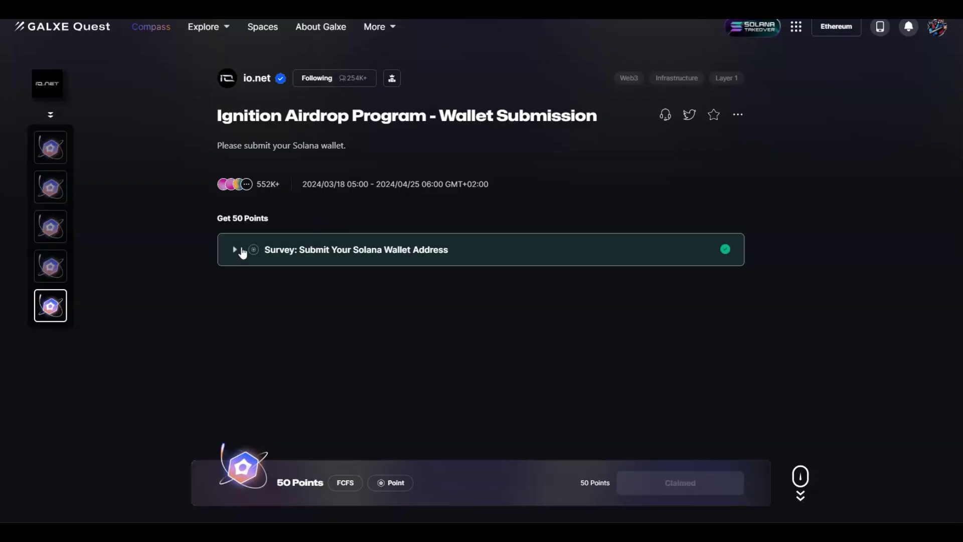
click(241, 250)
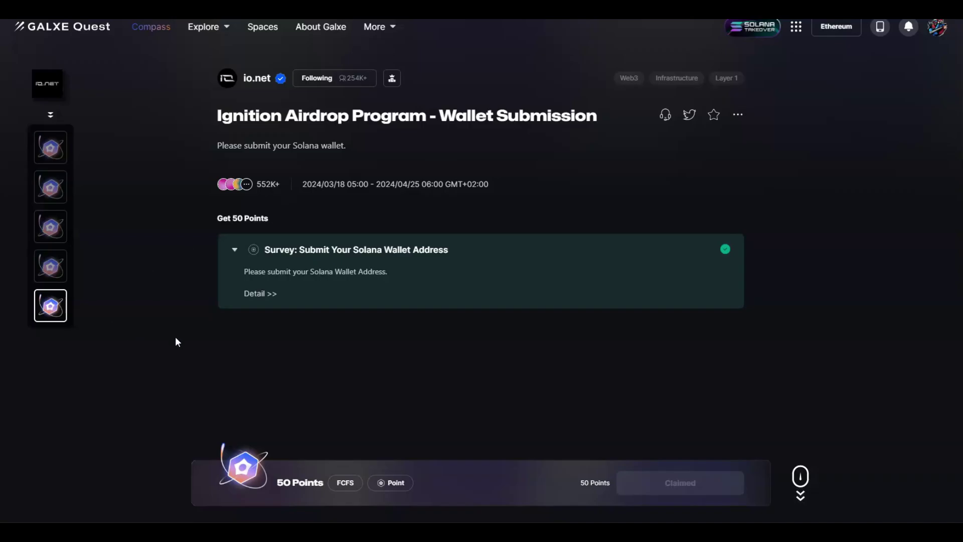
click(64, 269)
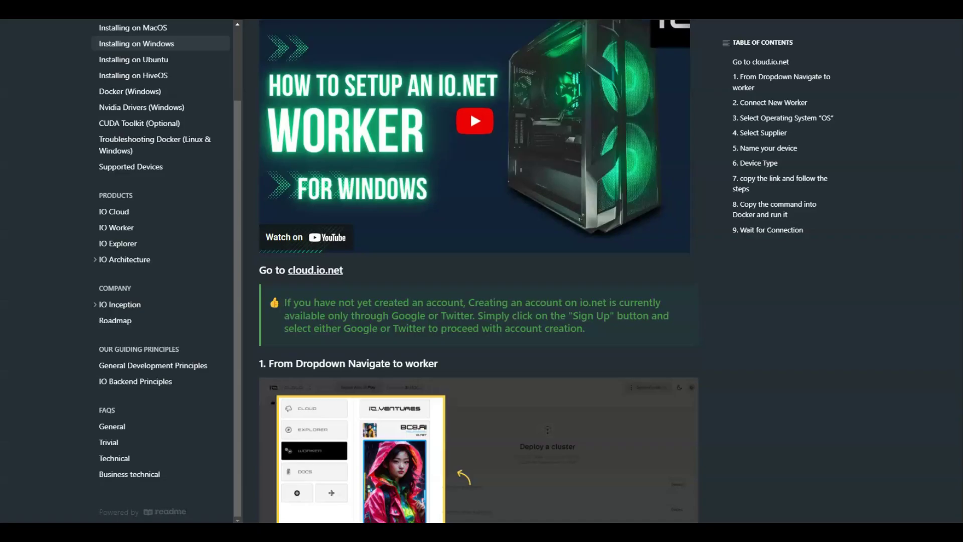
Highlight the Installing on Windows title in the io.net documentation and look over the start of the guide
scroll(326, 276, up, 9)
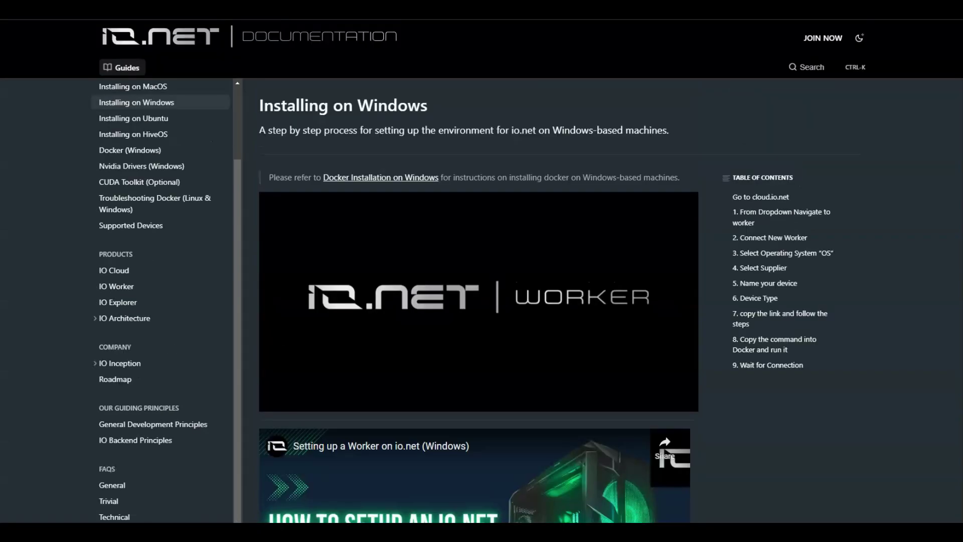
drag(261, 105, 428, 106)
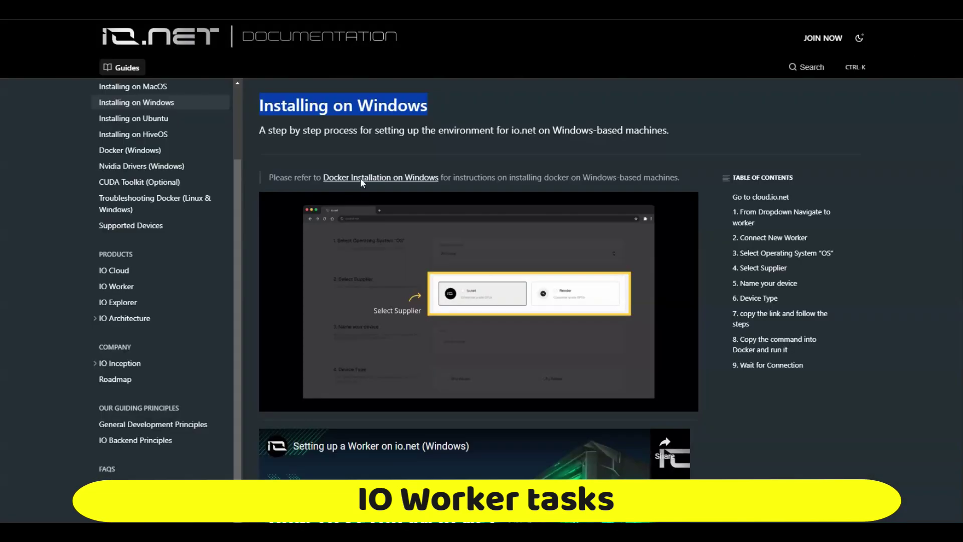
scroll(321, 225, down, 10)
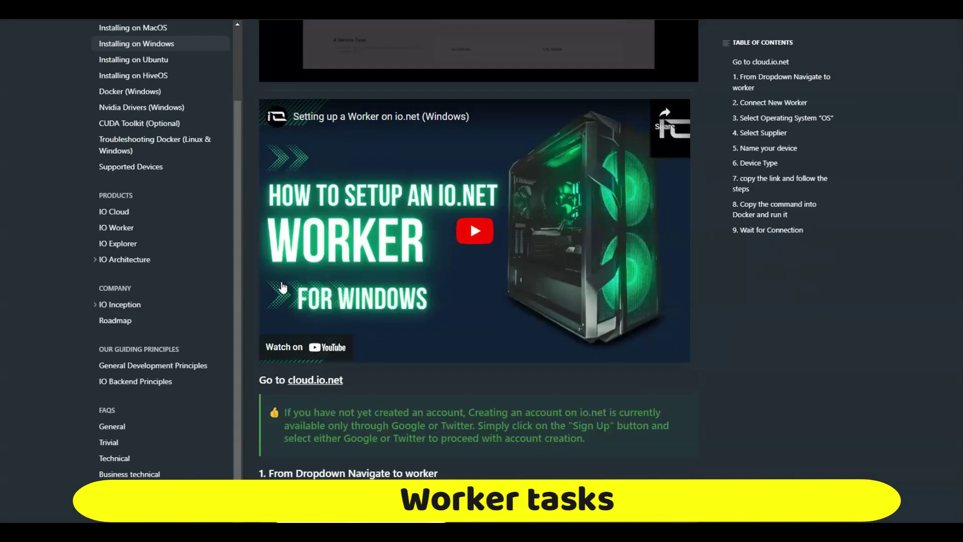
scroll(282, 266, up, 4)
scroll(275, 244, up, 10)
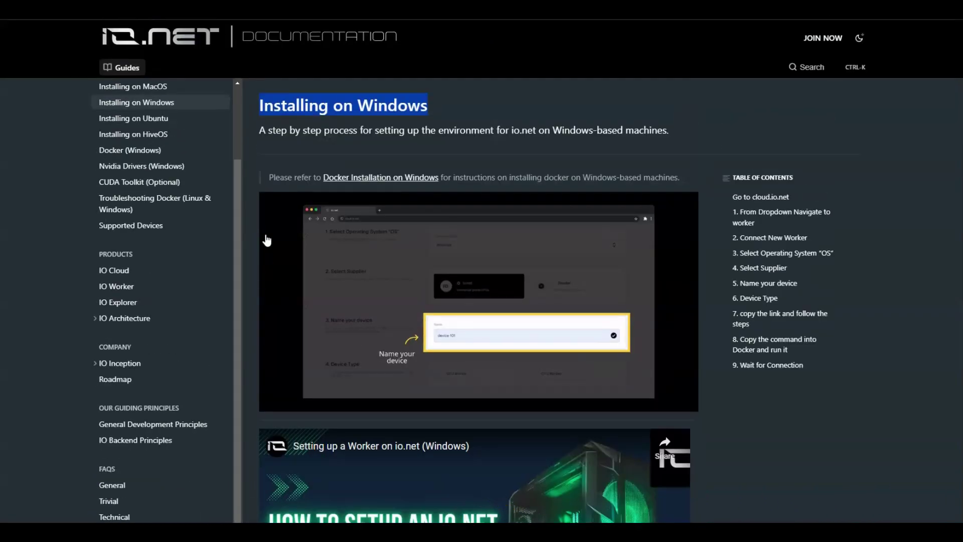
Switch to the IO Worker page and review the Add New Devices setup sections, including the Docker command
key(alt+Tab)
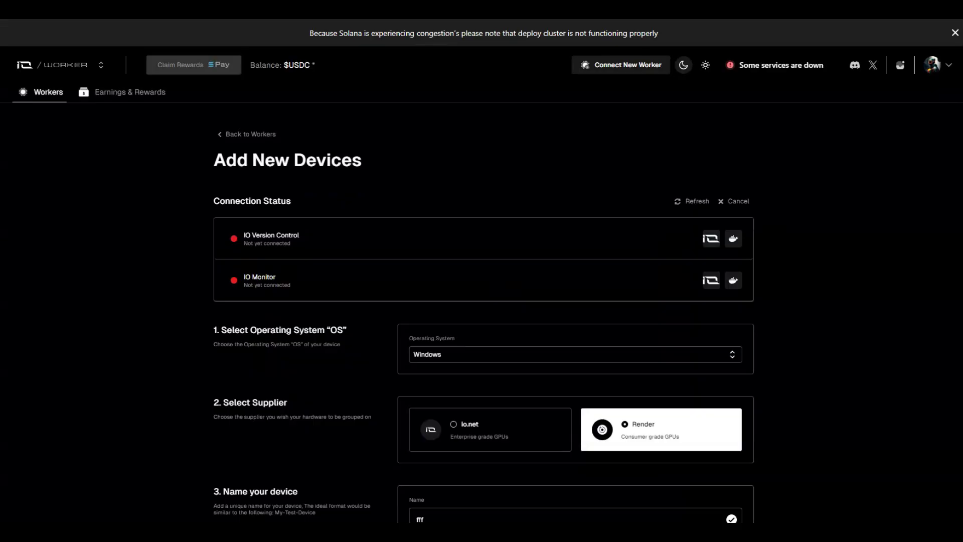
scroll(163, 292, down, 10)
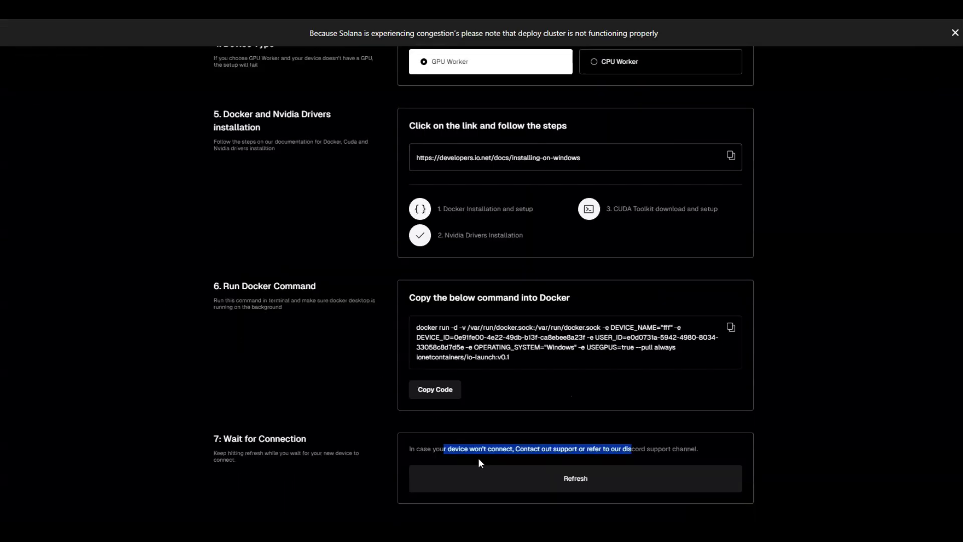
scroll(475, 366, up, 4)
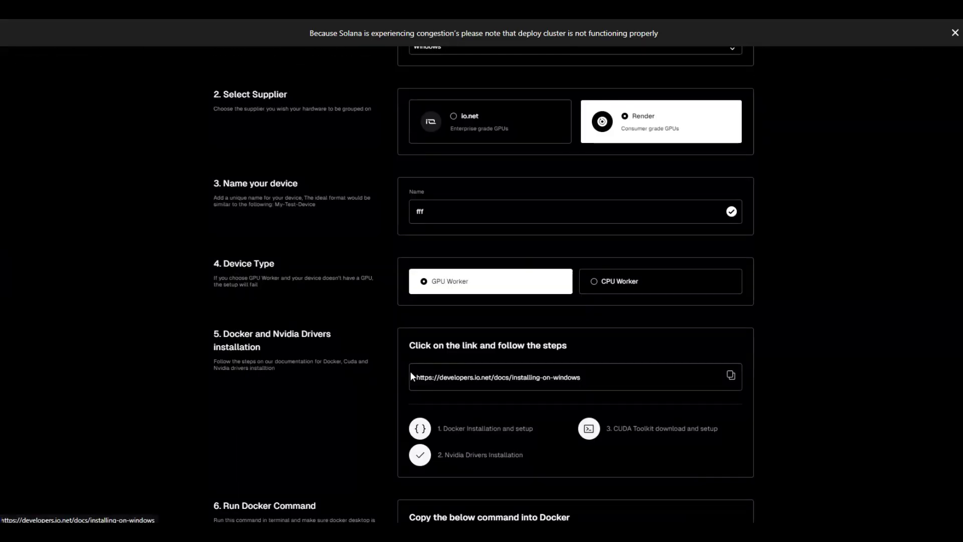
Review the Add New Devices page from its connection status through the supplier, device type and Docker installation sections
scroll(378, 379, up, 5)
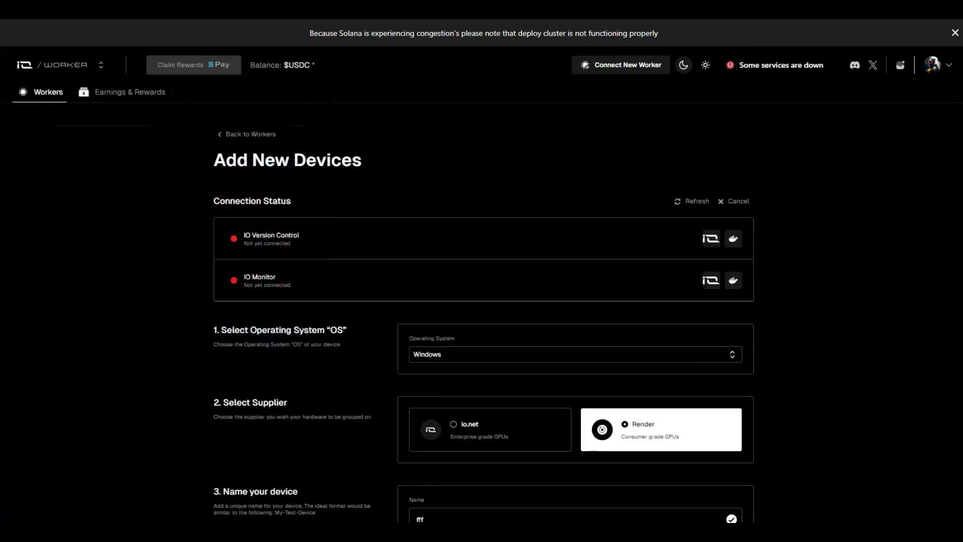
mouse_move(36, 58)
mouse_move(70, 64)
drag(203, 182, 378, 175)
scroll(98, 272, down, 3)
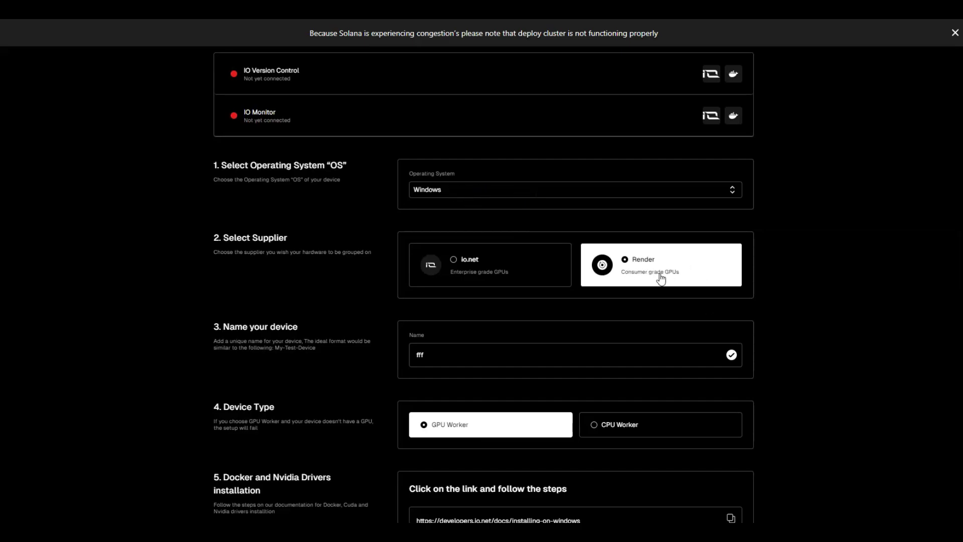
scroll(660, 278, down, 2)
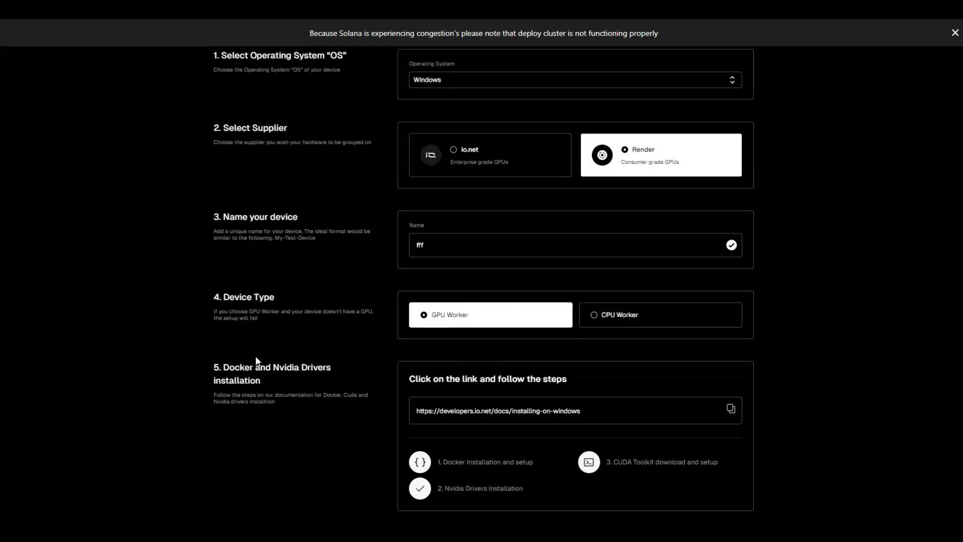
scroll(257, 360, down, 2)
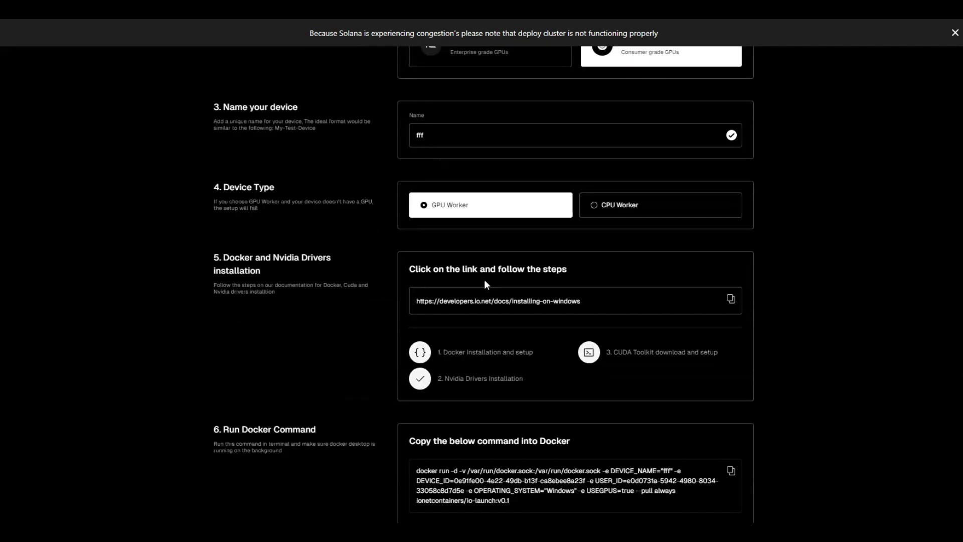
Open the linked Installing on Windows guide and look through its setup video and the numbered worker setup instructions
click(553, 309)
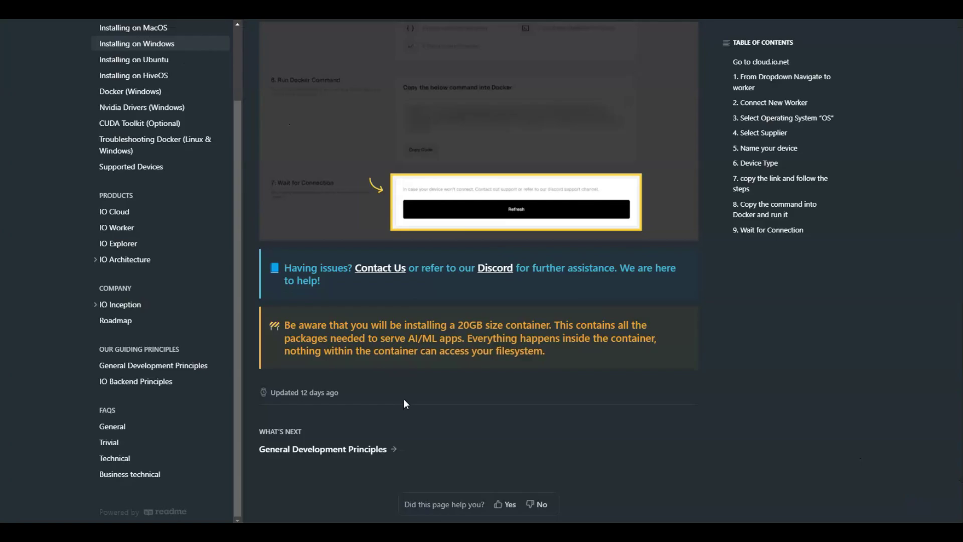
scroll(486, 371, up, 20)
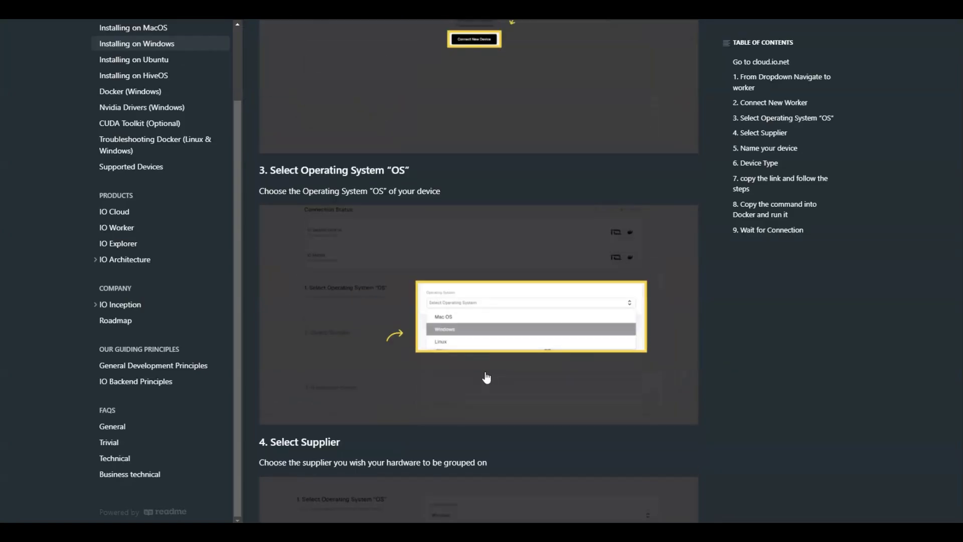
scroll(447, 344, up, 20)
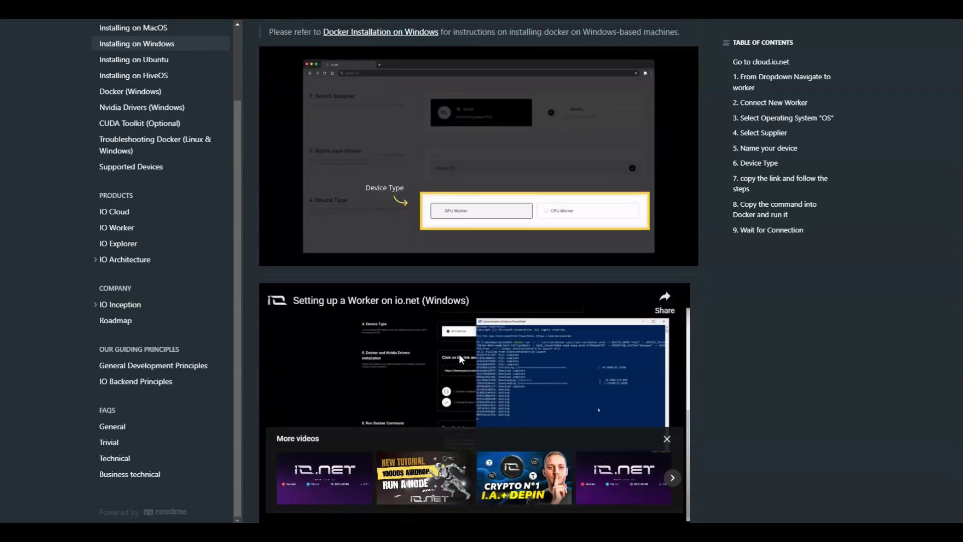
scroll(459, 354, down, 6)
scroll(375, 399, up, 4)
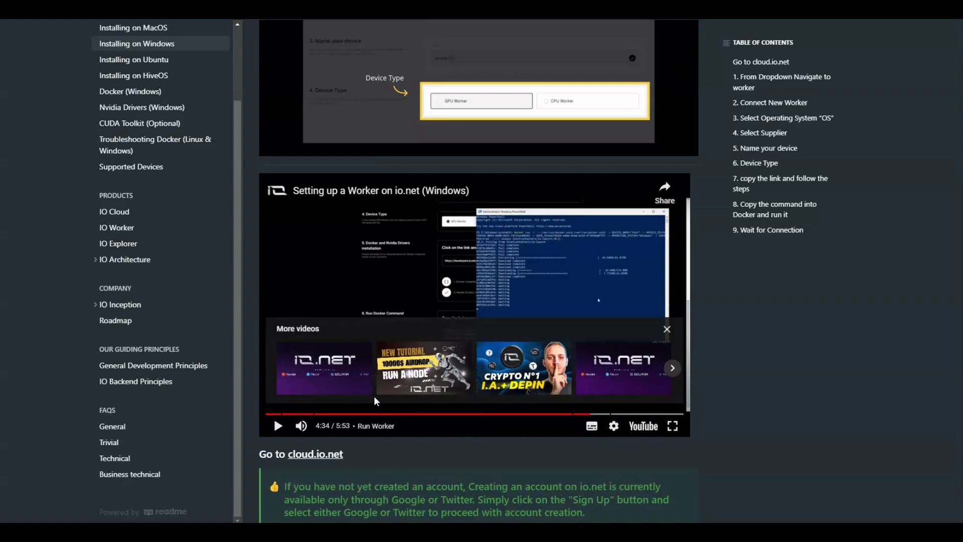
scroll(721, 353, down, 6)
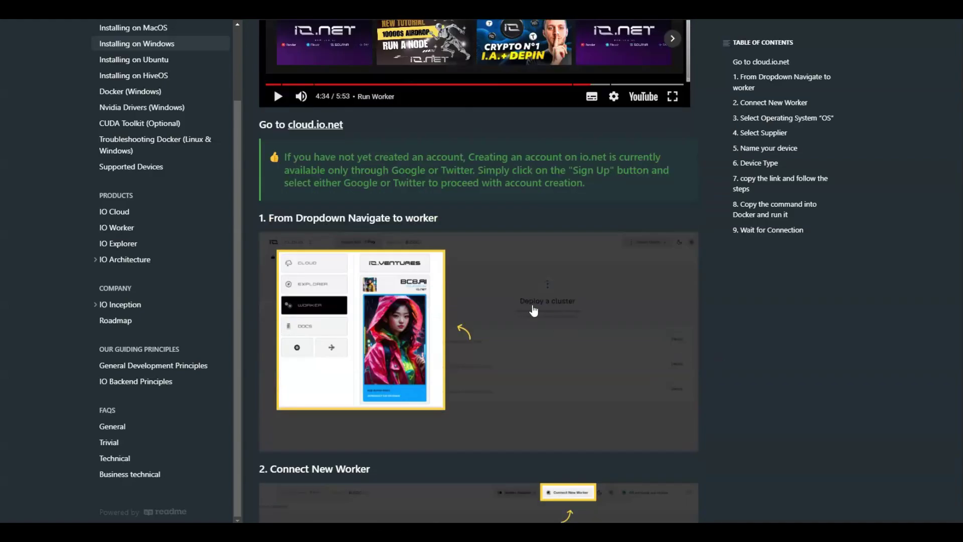
scroll(533, 311, down, 10)
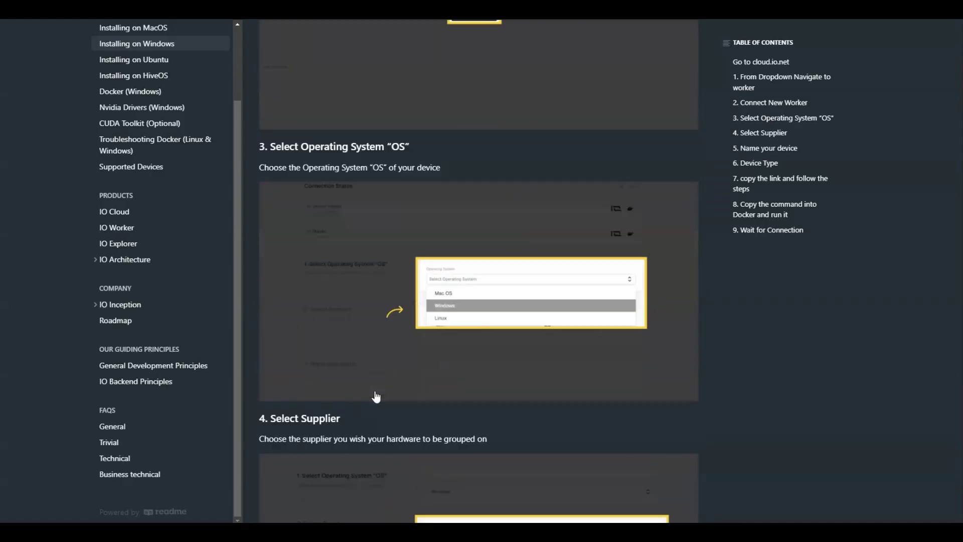
scroll(376, 397, down, 15)
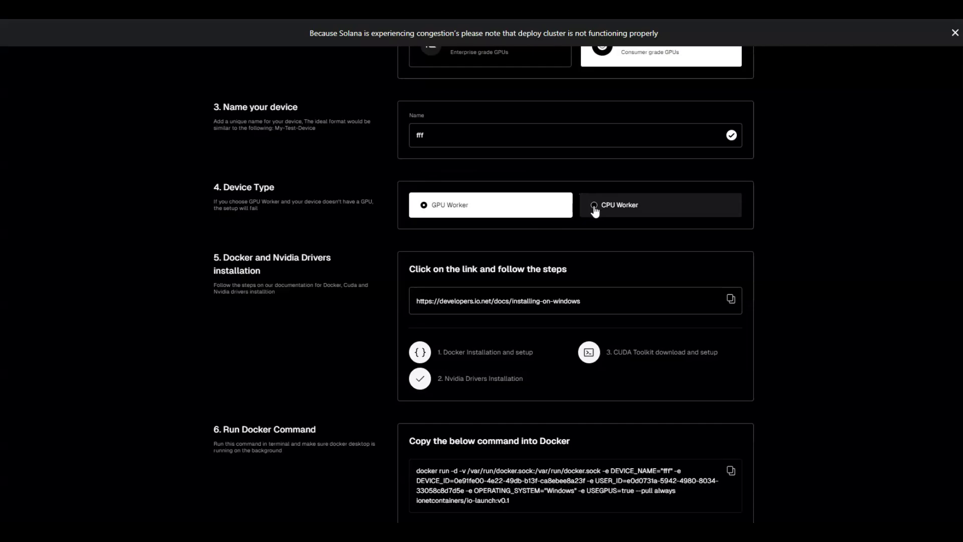
On the Add New Devices page, set the device type to CPU Worker and copy the generated Docker command
click(593, 206)
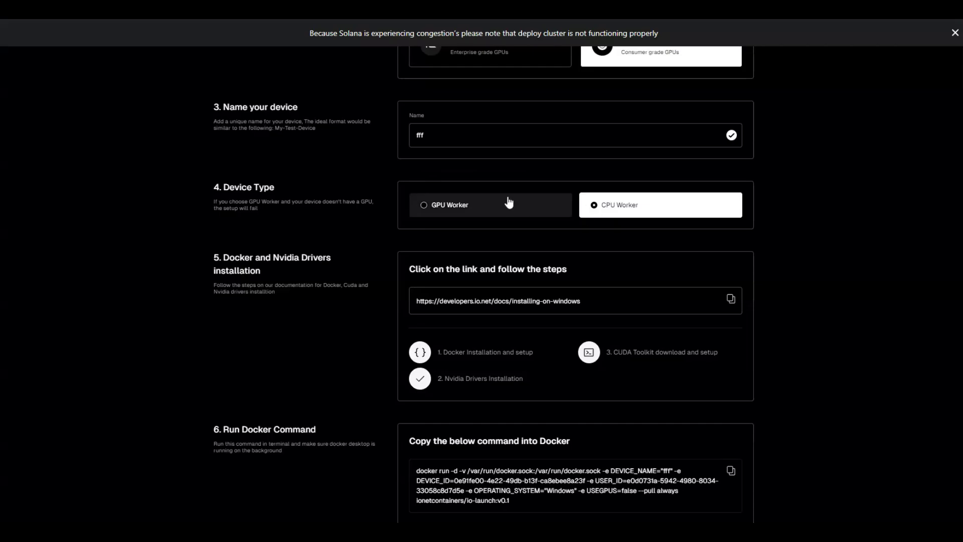
scroll(424, 354, down, 2)
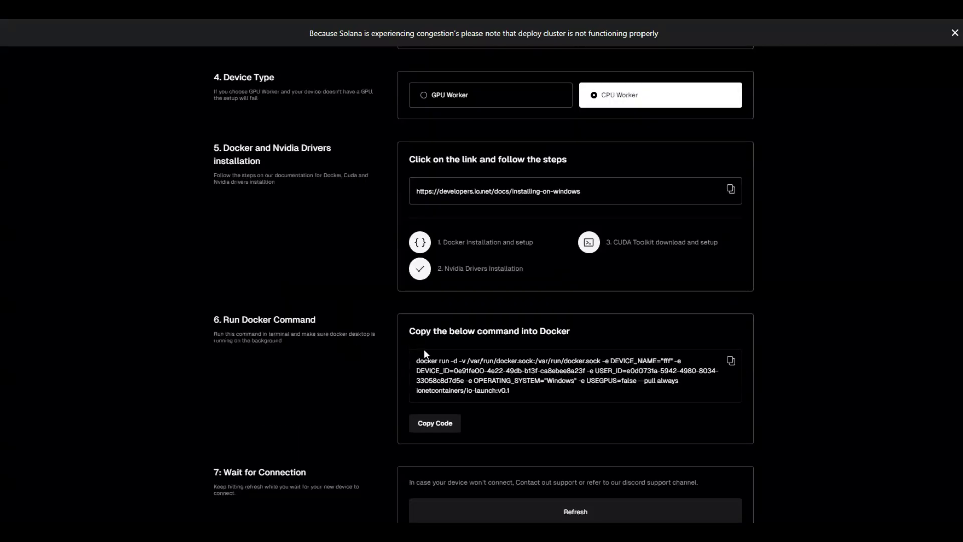
drag(502, 331, 730, 351)
click(730, 361)
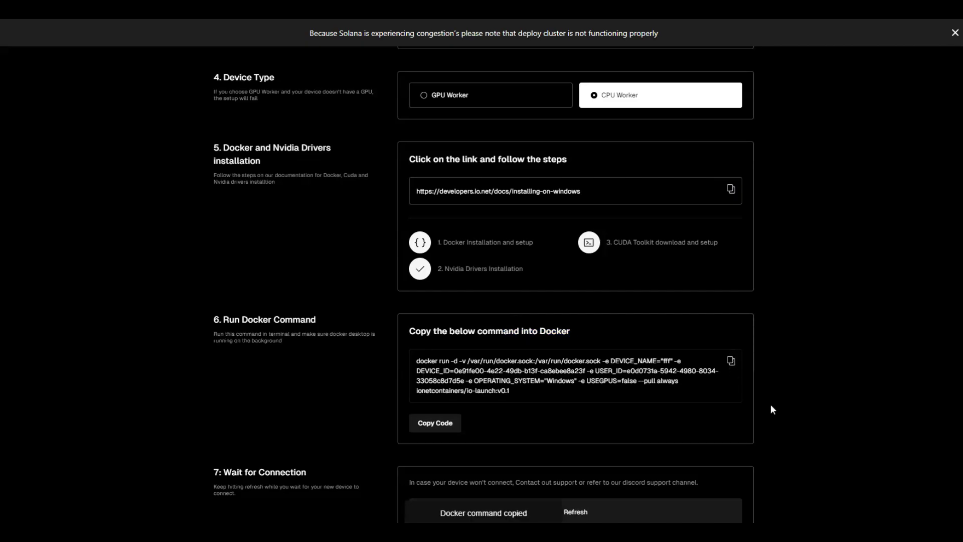
Switch to Windows PowerShell and run the copied docker run command for the CPU worker there
key(alt+Tab)
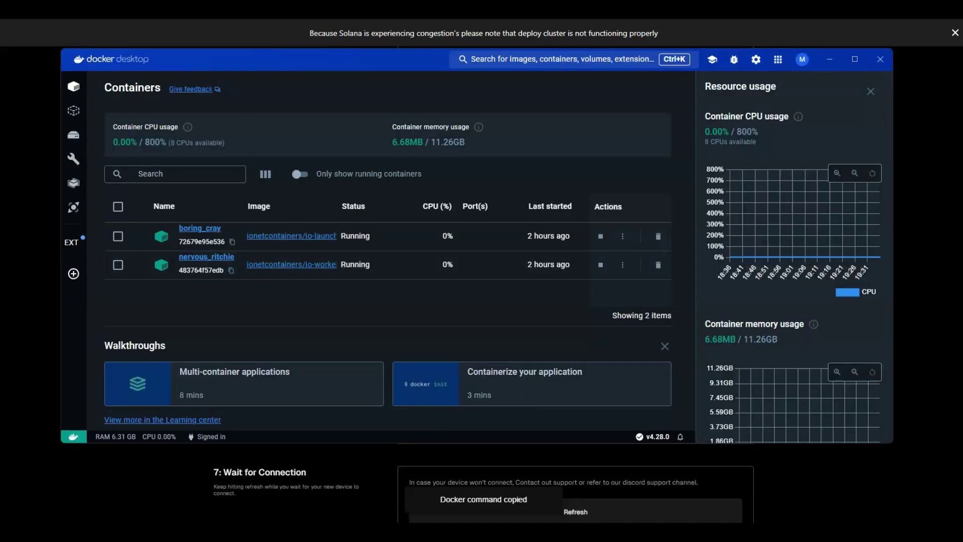
key(alt+Tab)
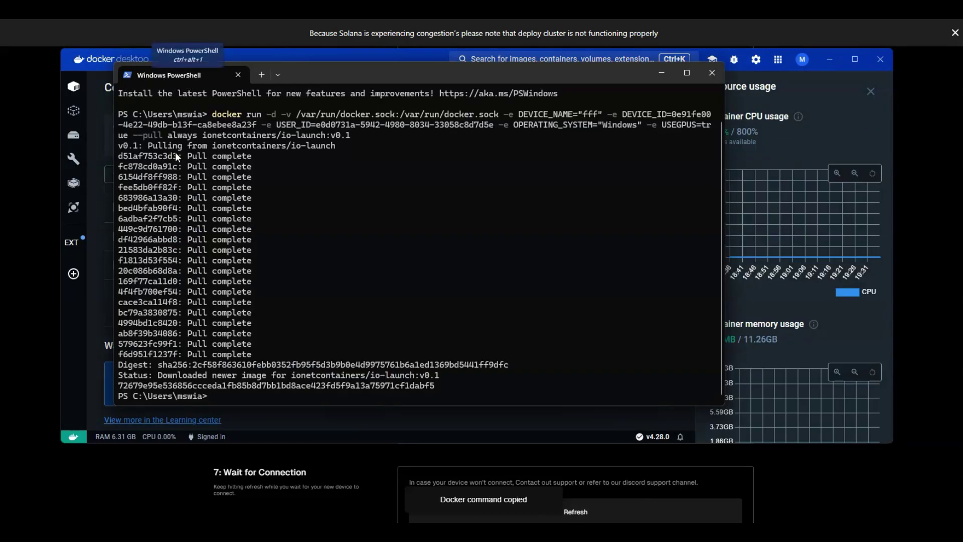
key(super)
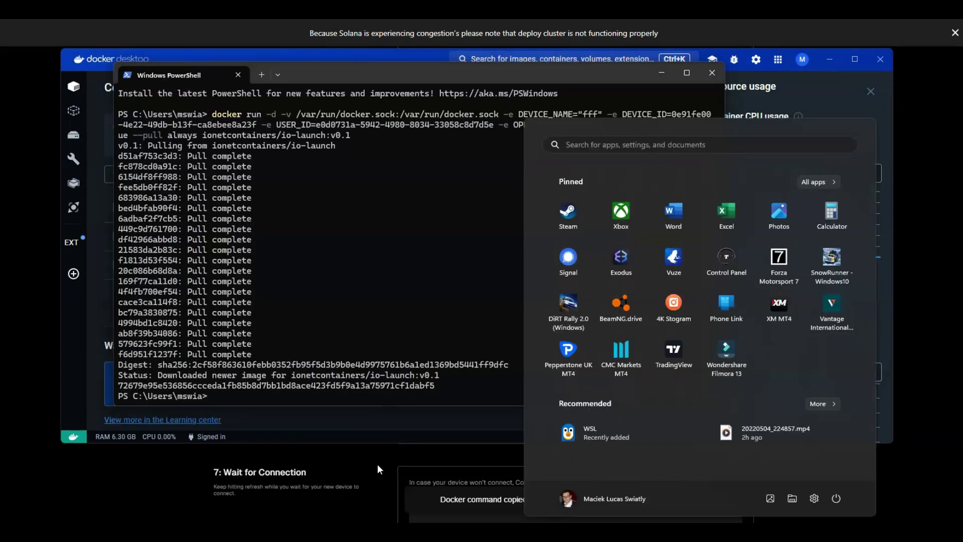
text(power)
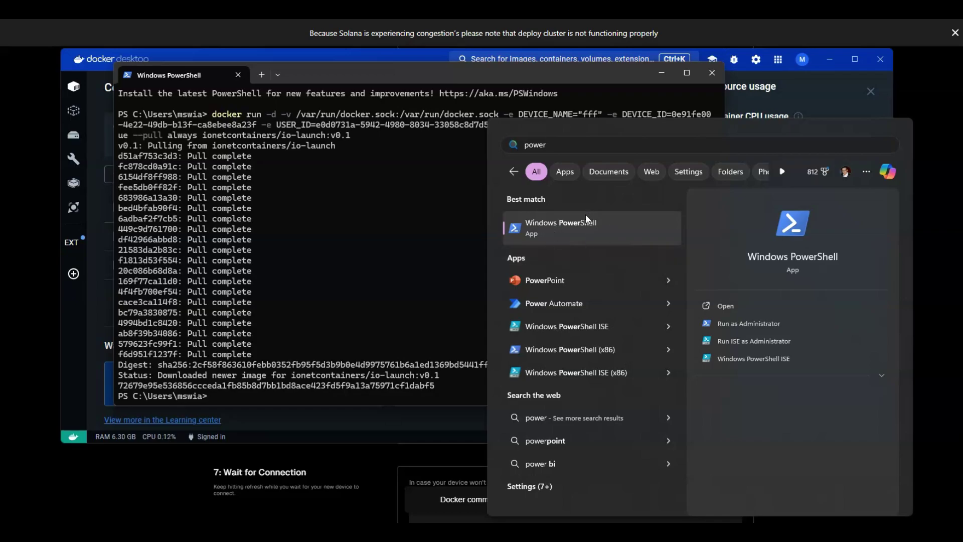
click(332, 88)
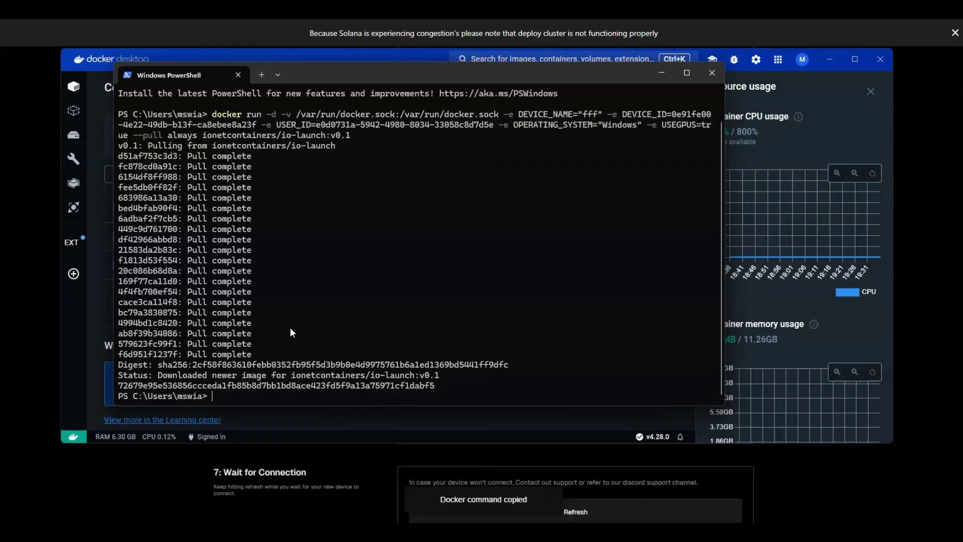
key(ctrl+v)
key(Return)
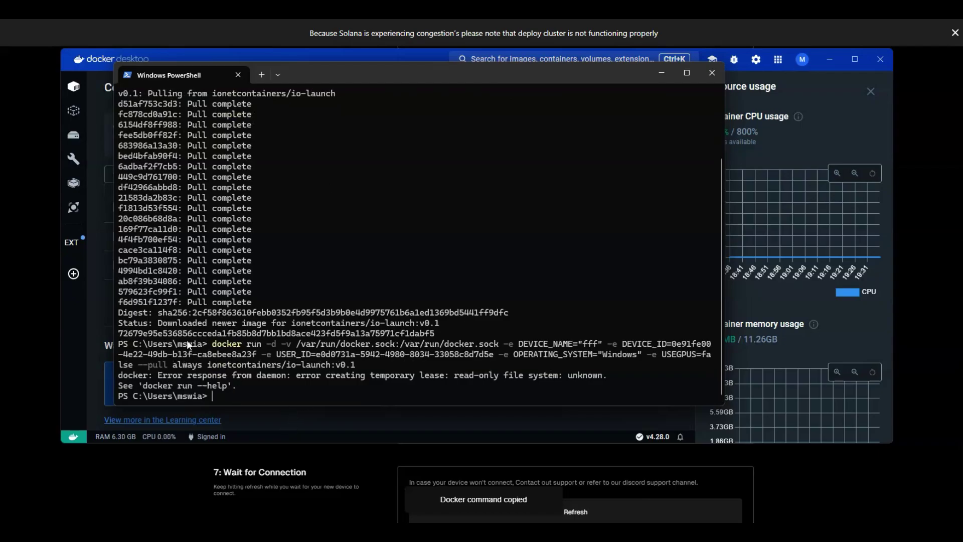
Review the earlier PowerShell output, move its window aside, and examine the containers and resource usage in Docker Desktop
scroll(304, 227, up, 3)
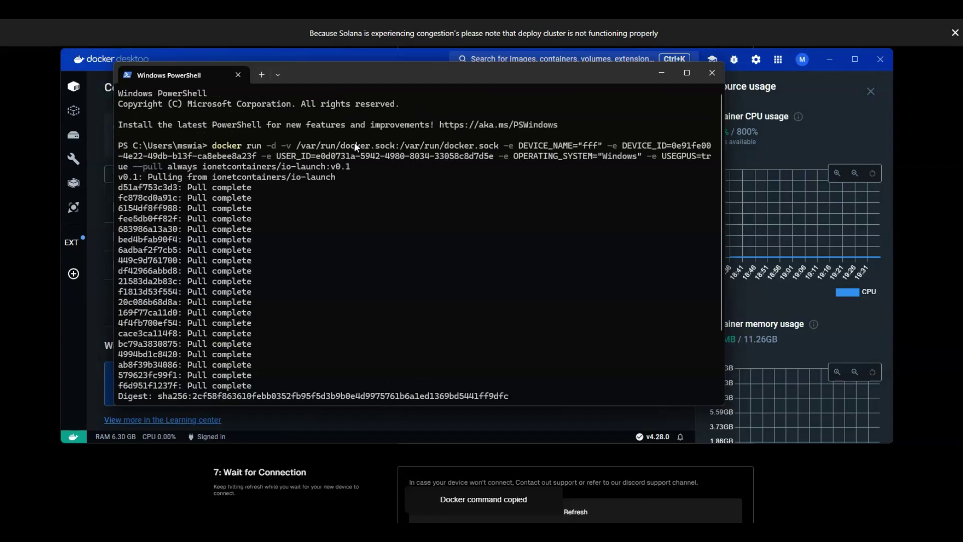
drag(519, 75, 721, 187)
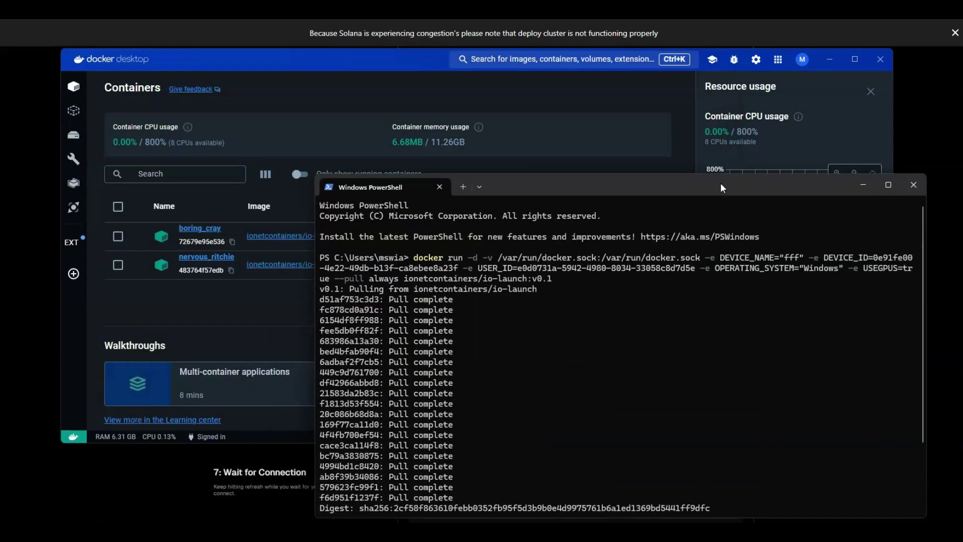
click(562, 89)
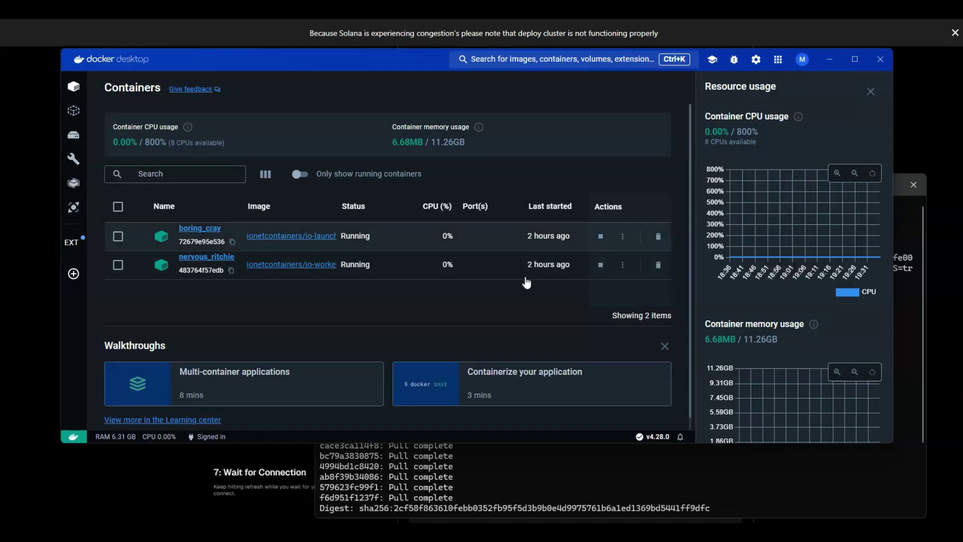
scroll(772, 314, down, 3)
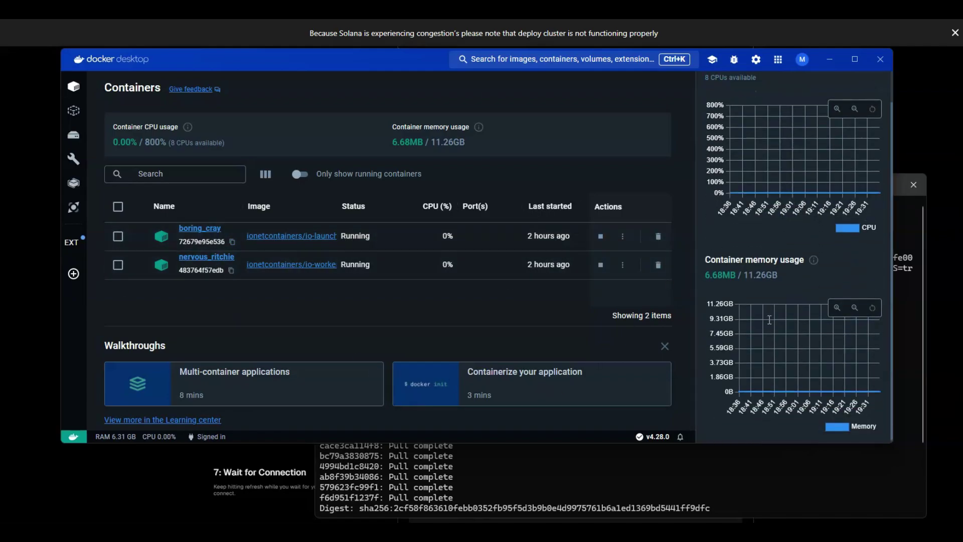
scroll(768, 318, up, 1)
scroll(768, 319, up, 1)
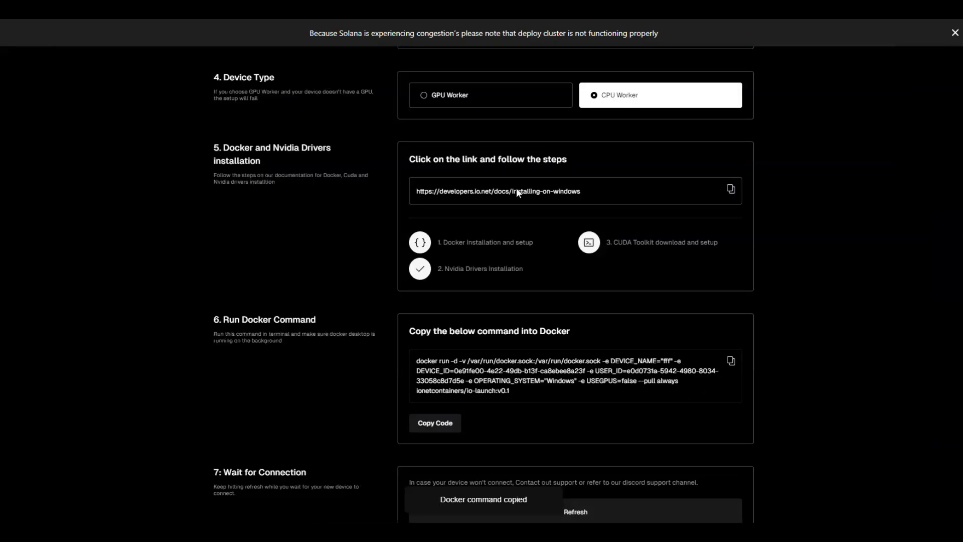
Return to the IO Worker page, refresh the device connection, highlight the support note and check the Connection Status section
scroll(471, 269, up, 4)
scroll(471, 269, down, 4)
click(598, 482)
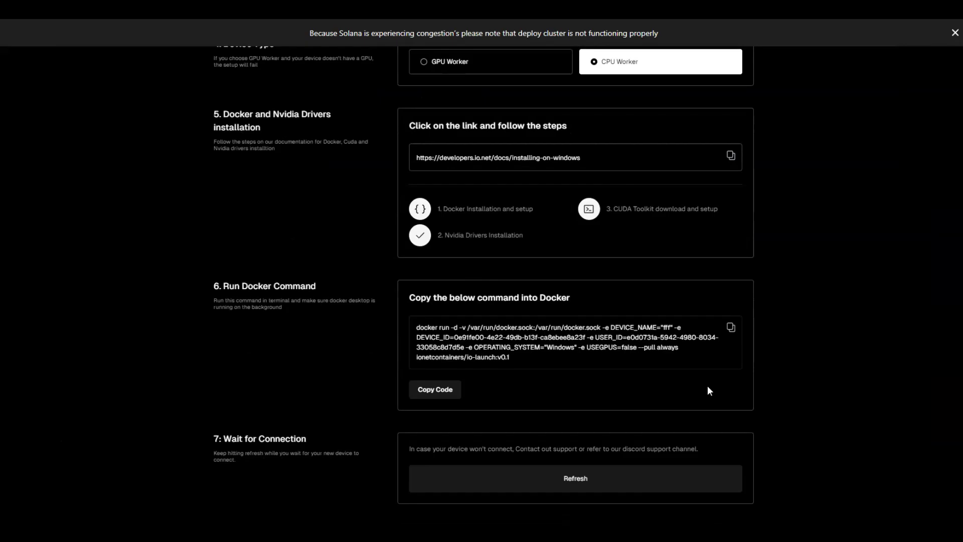
drag(512, 446, 709, 455)
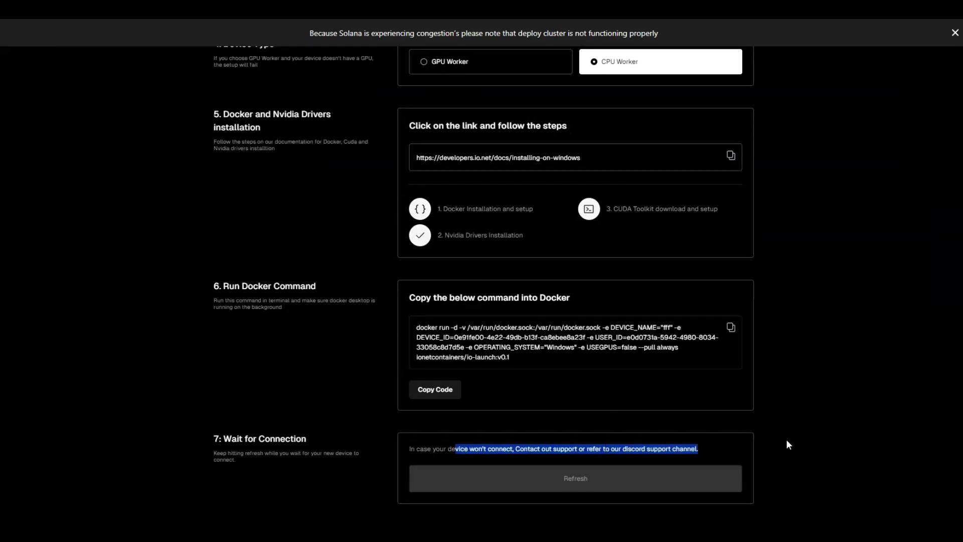
scroll(786, 441, up, 10)
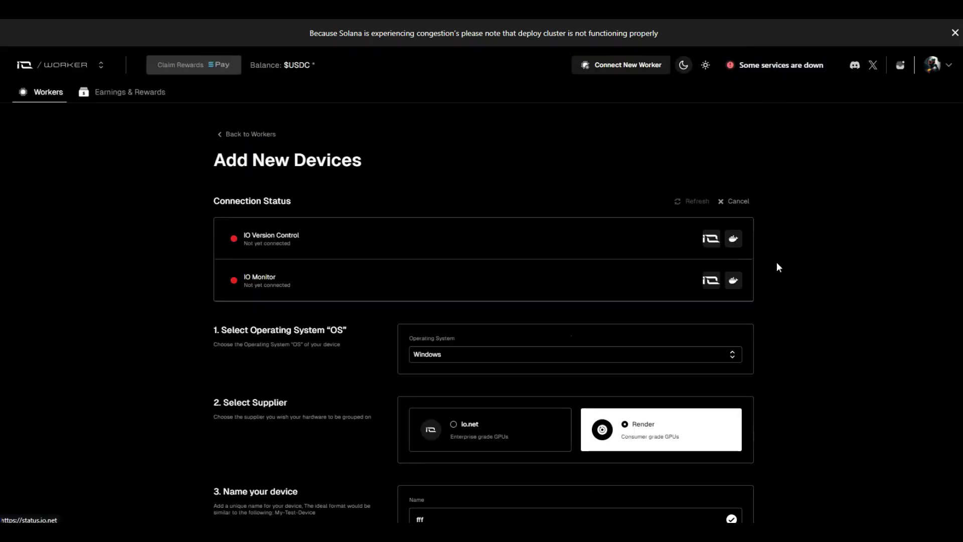
Bring PowerShell in front of the page to review the end of its output, and switch back to Docker Desktop's containers
click(361, 531)
drag(599, 192, 484, 101)
scroll(405, 310, down, 3)
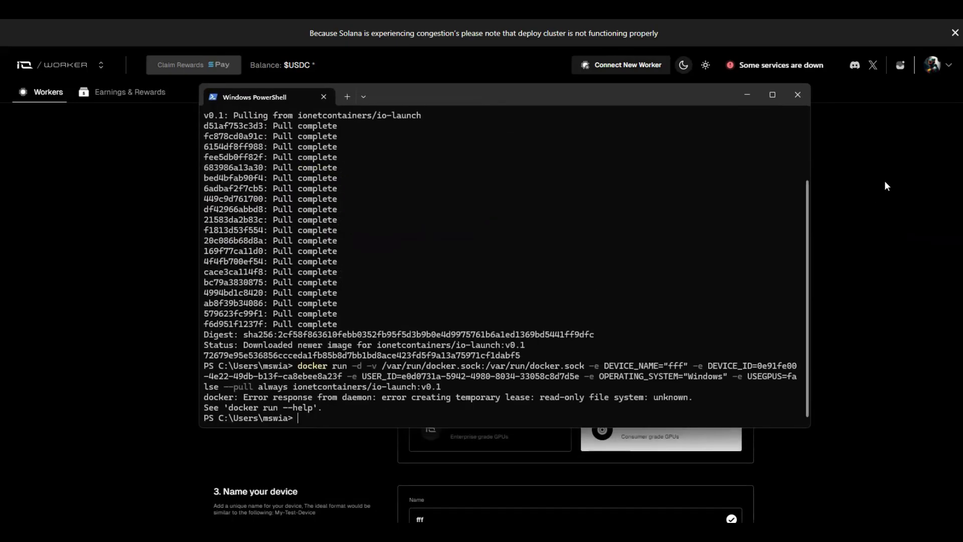
click(960, 532)
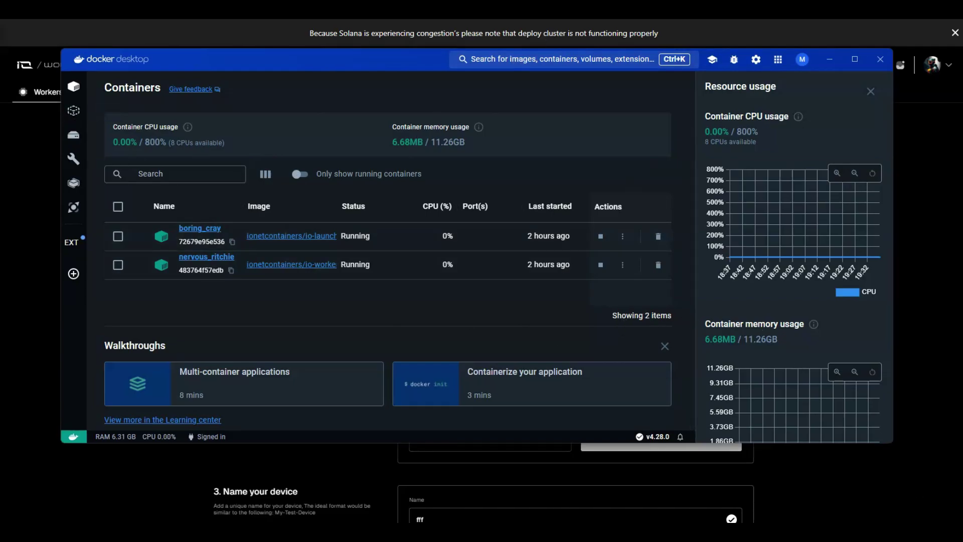
Bring up Koii Node, dismiss the new version notice and run the Mask Social Feeds task with a 1.9 KOII stake
drag(0, 22, 585, 26)
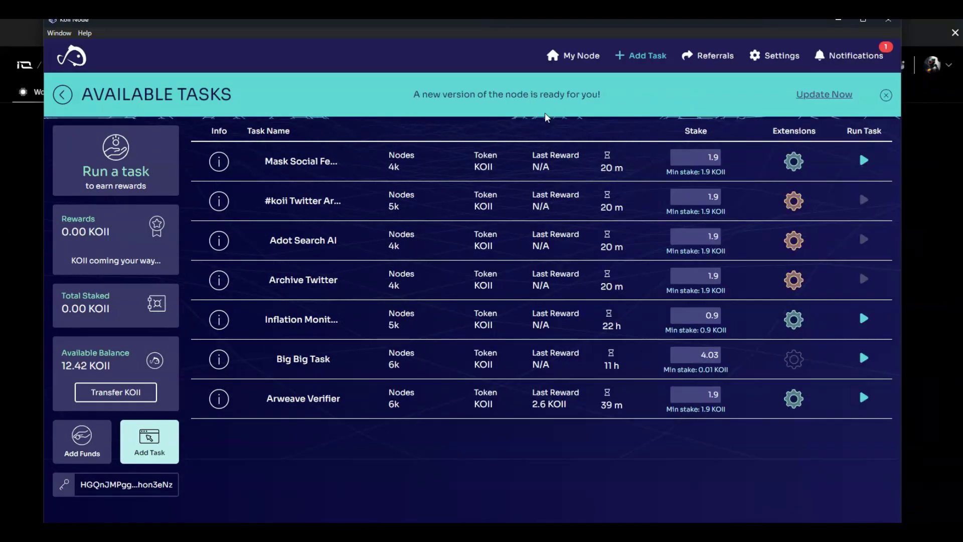
click(886, 96)
click(863, 160)
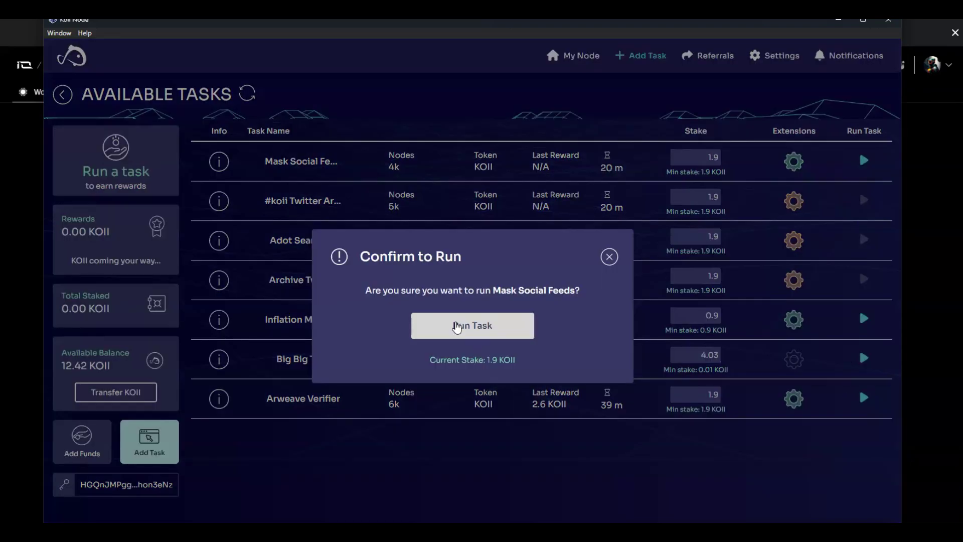
click(457, 327)
Run the Inflation Monitoring task with a 0.9 KOII stake and put Koii Node away to return to Docker Desktop
click(867, 323)
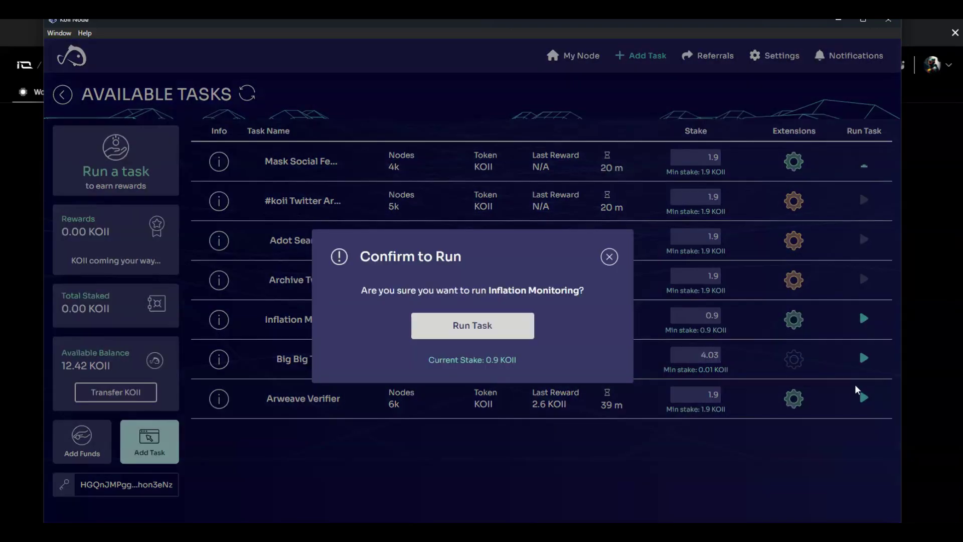
click(451, 325)
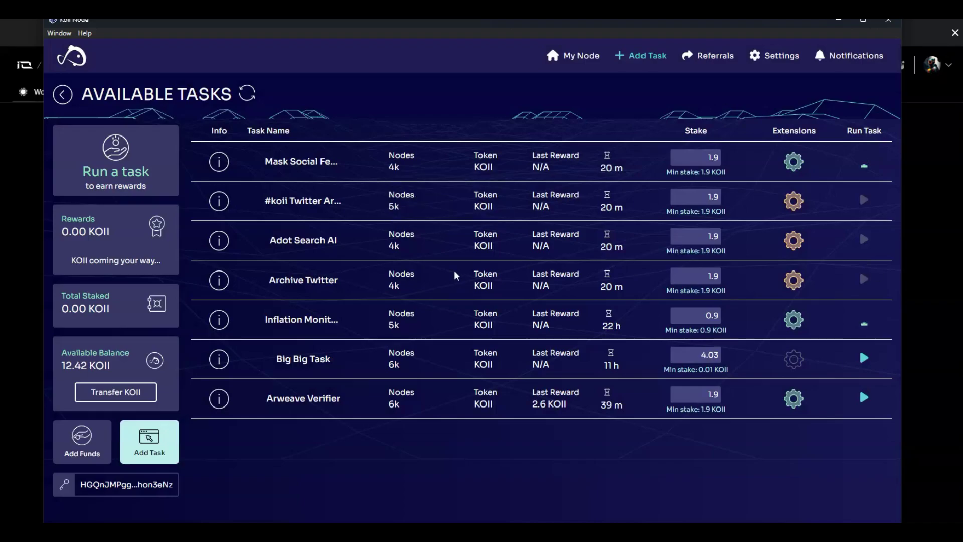
double_click(836, 21)
click(837, 146)
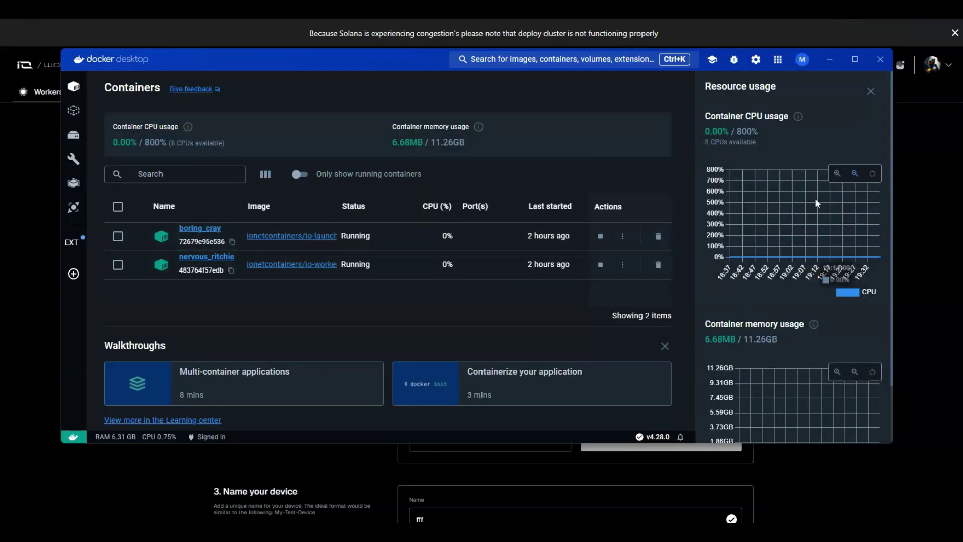
Put Docker Desktop away, read steps 7 to 9 of the Windows installation guide and highlight the note about the 20GB size container
scroll(792, 210, down, 2)
scroll(780, 215, up, 2)
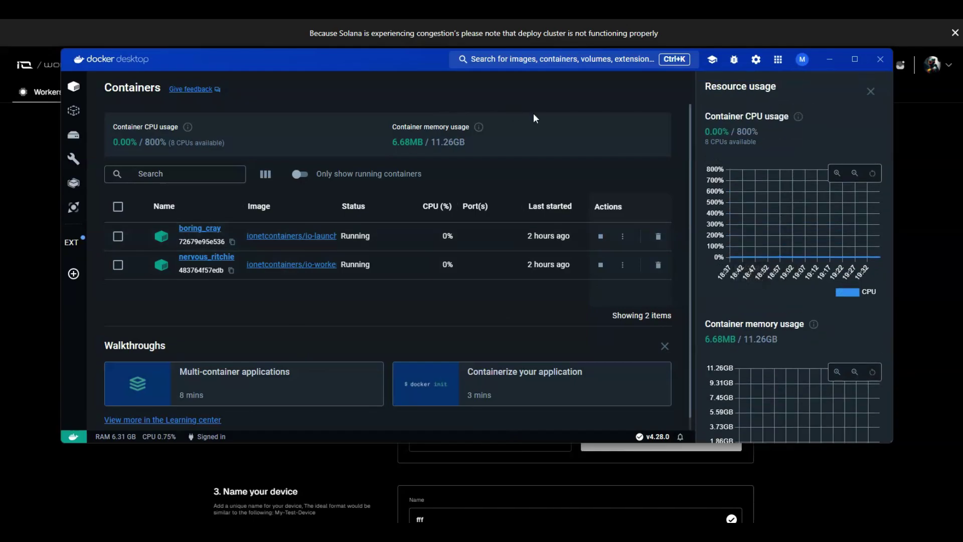
click(830, 60)
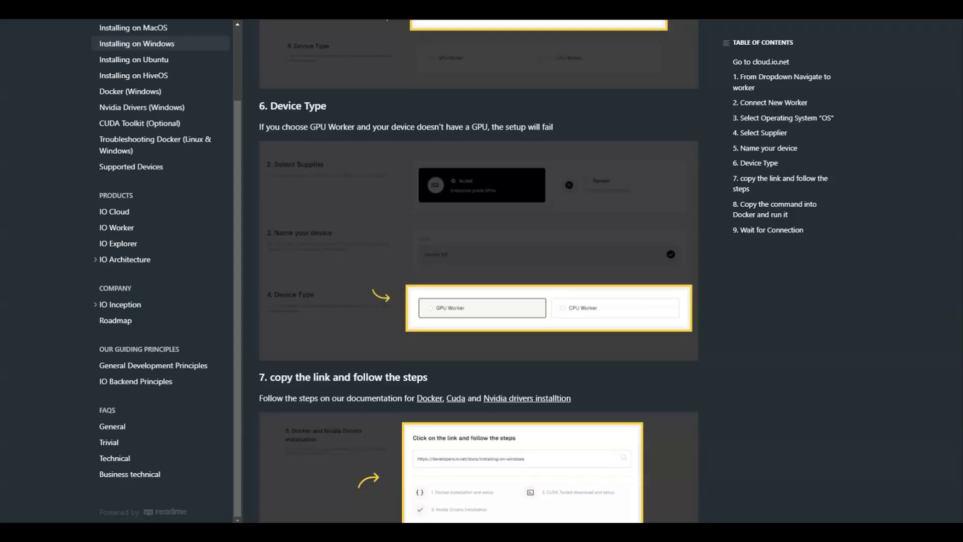
scroll(542, 424, down, 15)
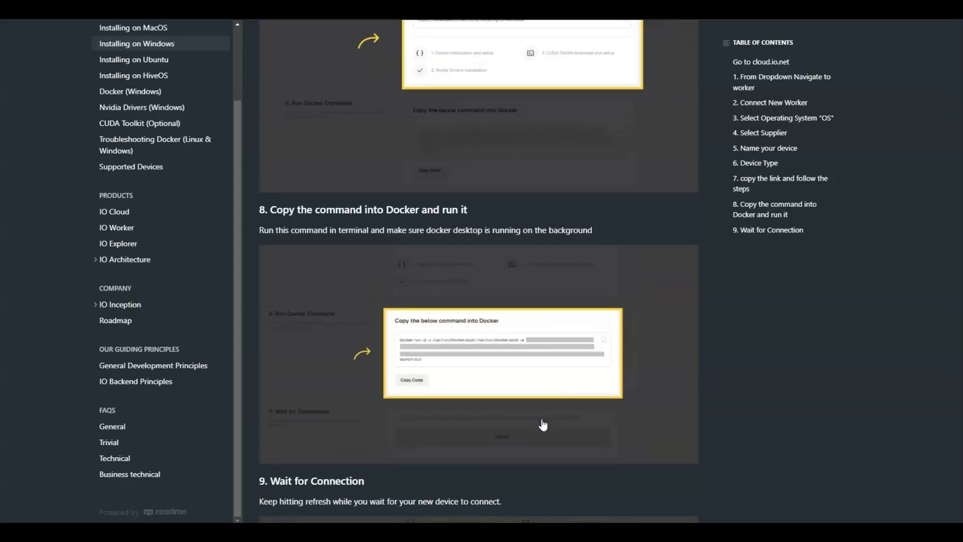
scroll(487, 353, up, 1)
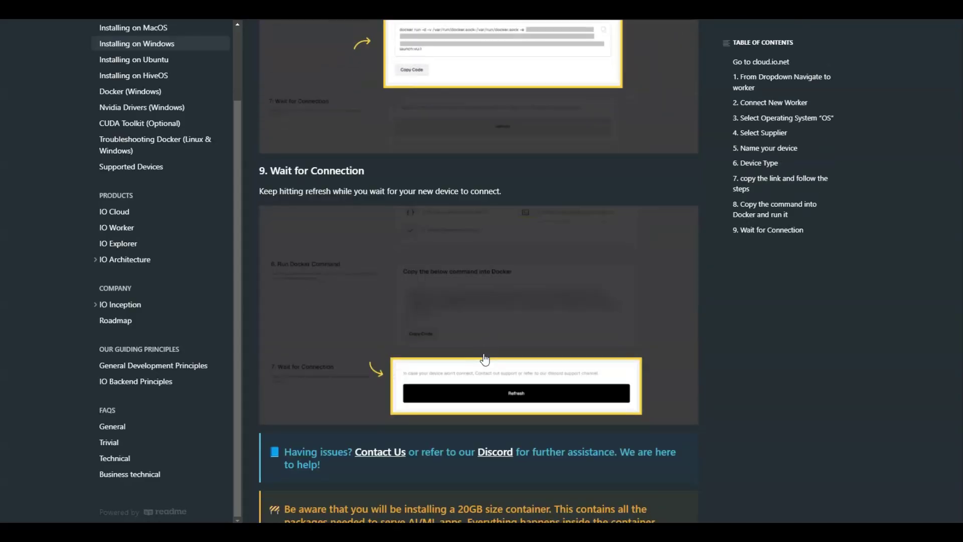
scroll(472, 346, down, 4)
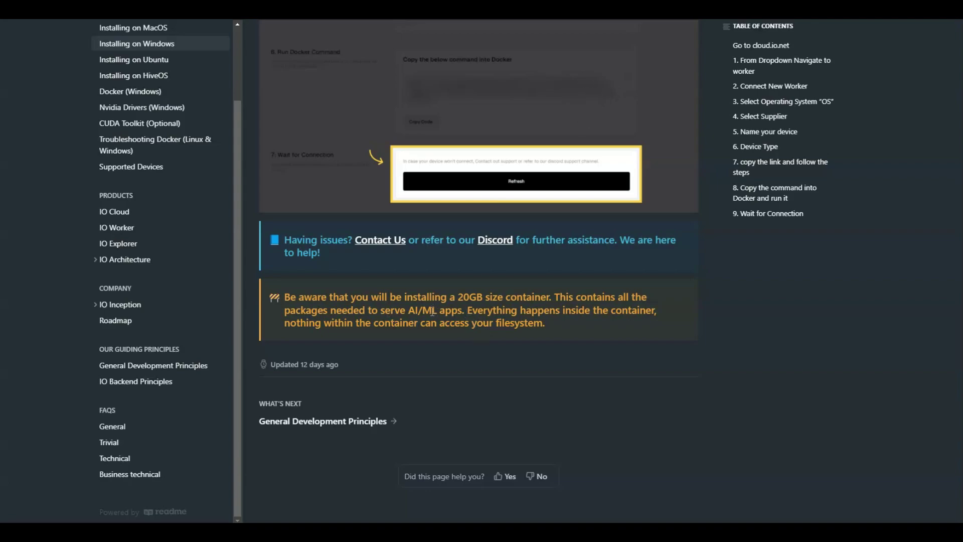
drag(285, 296, 549, 300)
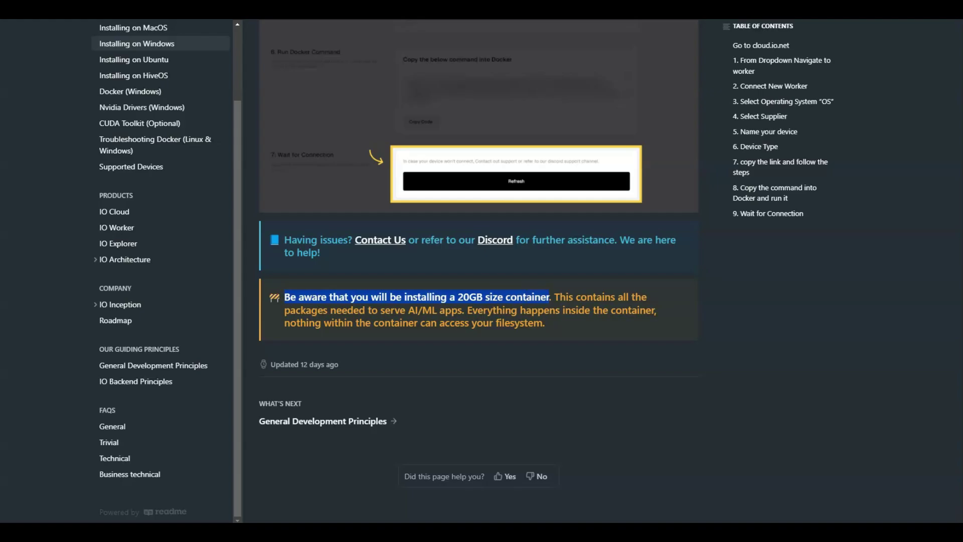
Bring up Docker Desktop and PowerShell, review the docker run command and its image pull output, and return to Docker Desktop
click(906, 530)
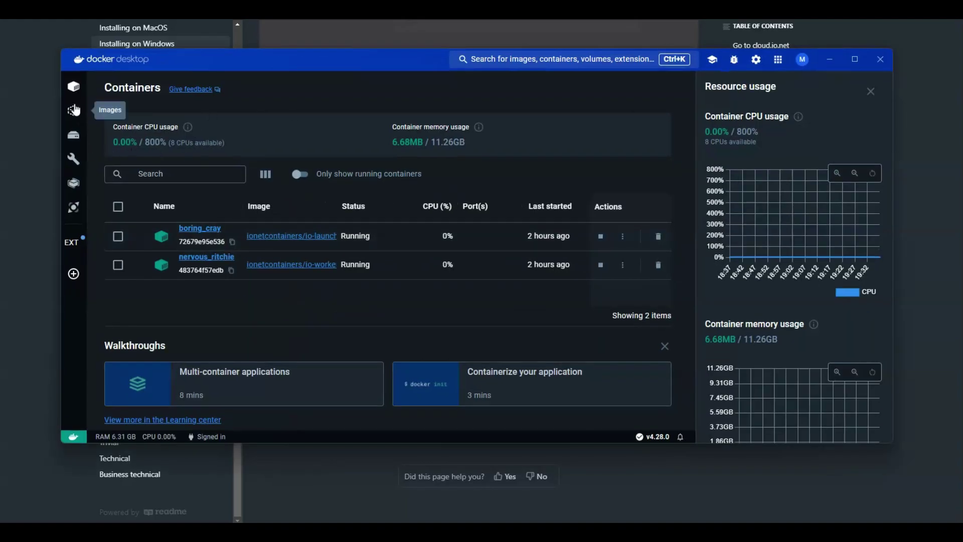
click(562, 531)
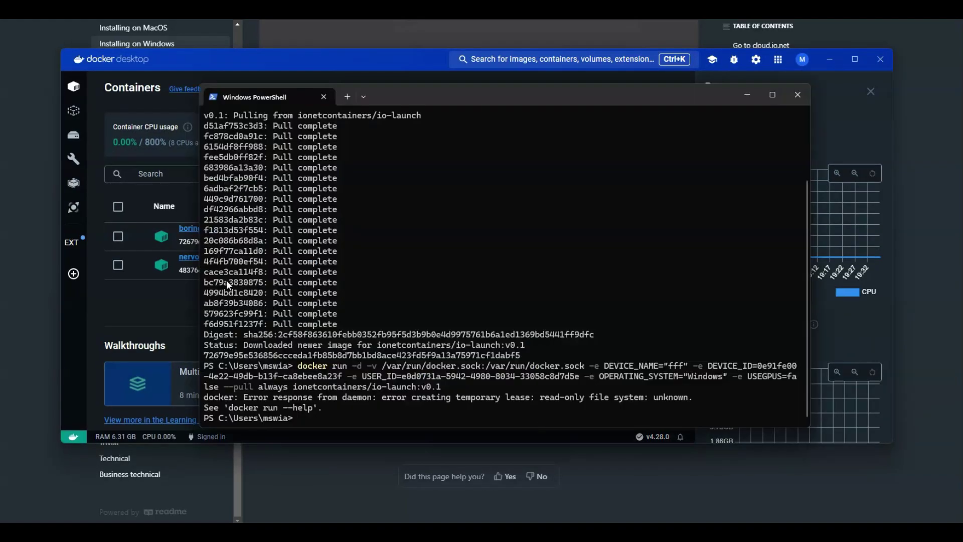
scroll(220, 309, up, 3)
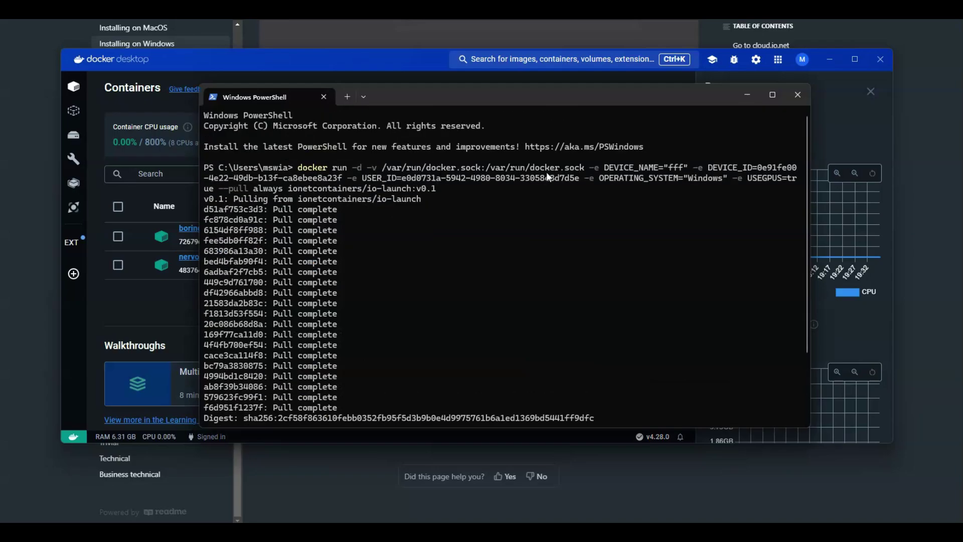
scroll(349, 256, down, 2)
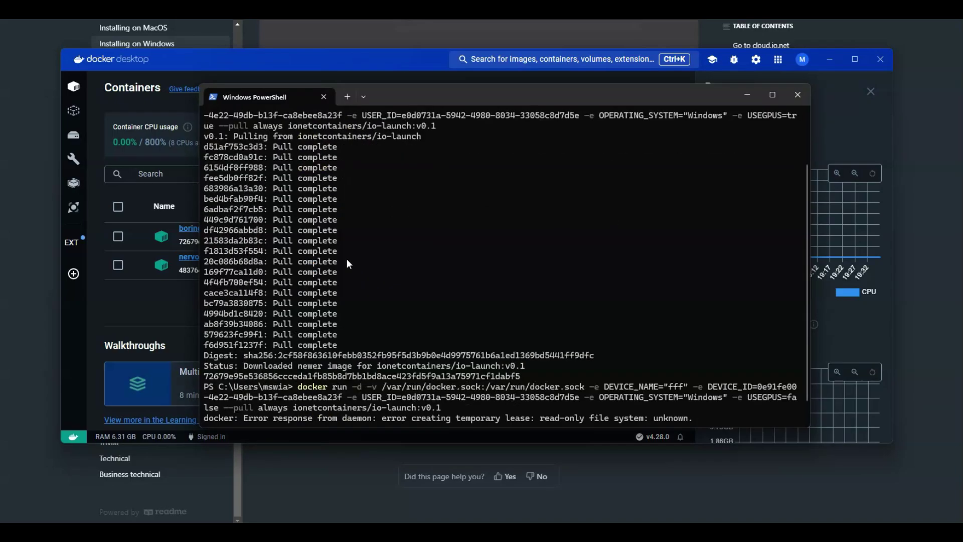
scroll(601, 286, up, 2)
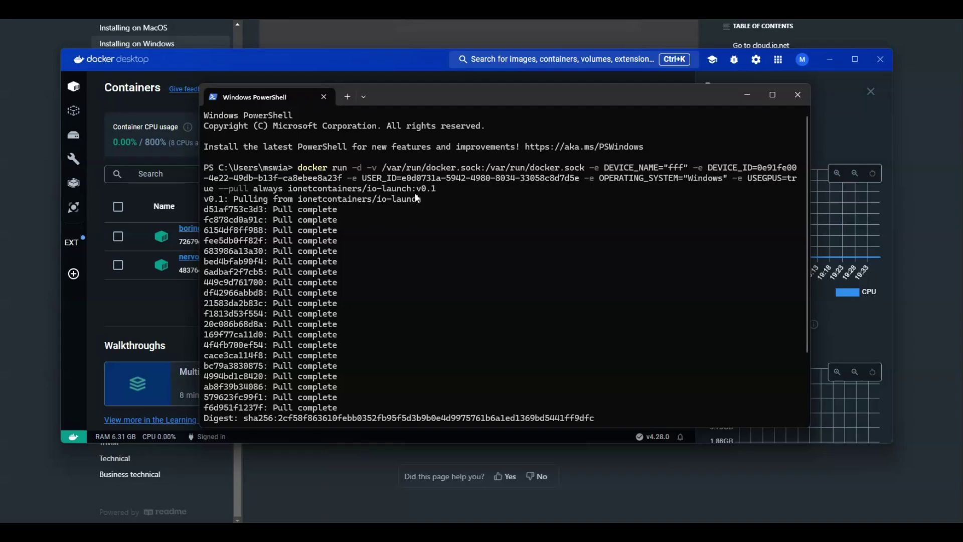
click(138, 293)
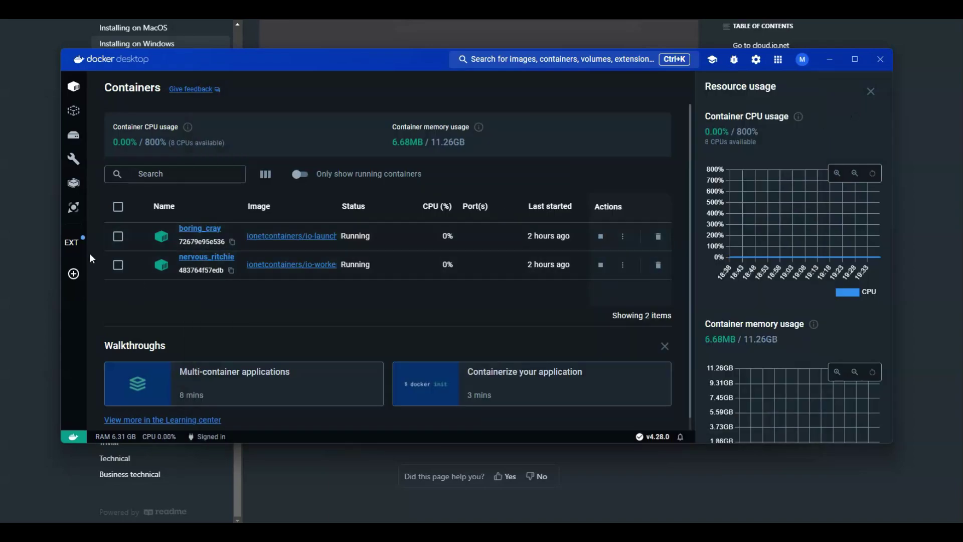
View Docker Desktop's Extensions Marketplace and go back to the containers list
click(73, 242)
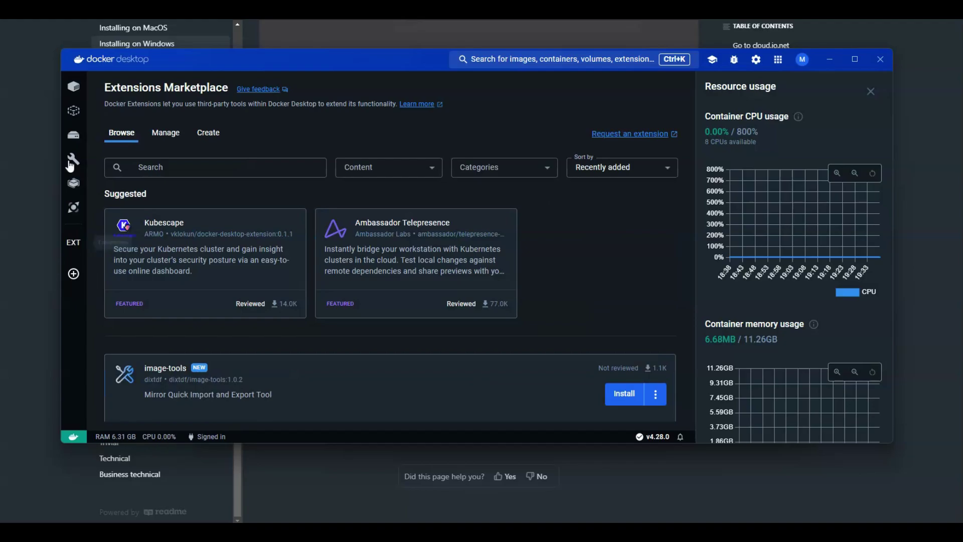
click(73, 86)
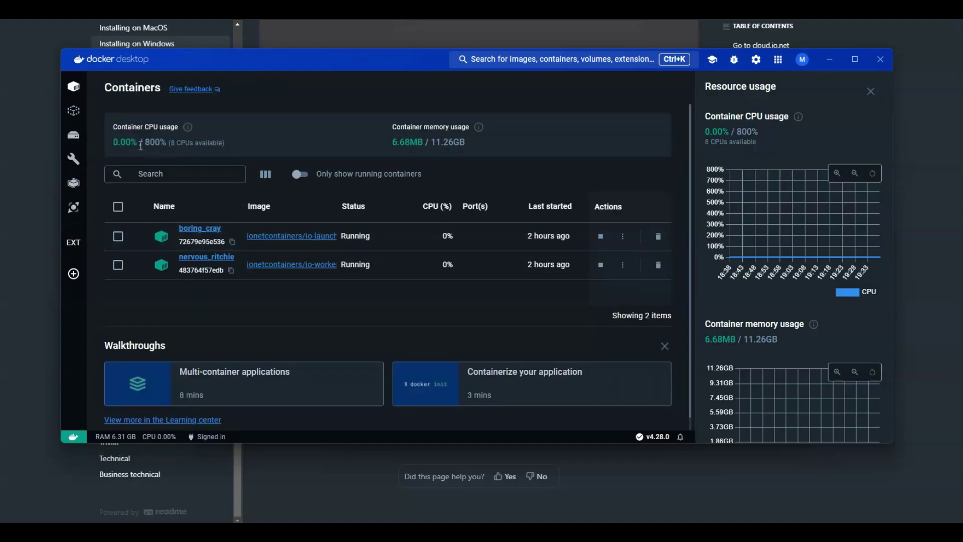
scroll(409, 326, down, 1)
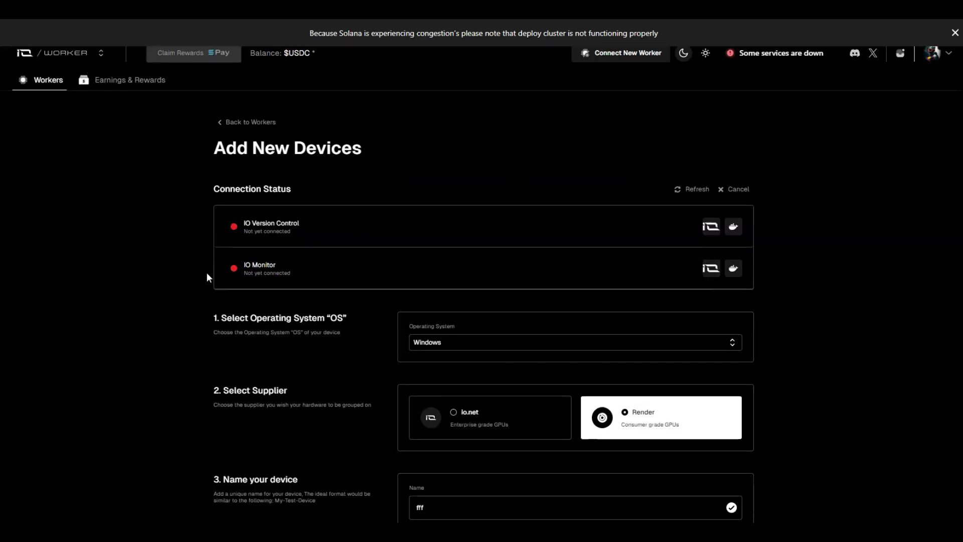
Look over the Add New Devices page and the Windows guide, and return to the $IO airdrop post on X to clear its highlighted text
scroll(200, 278, down, 8)
scroll(196, 282, down, 1)
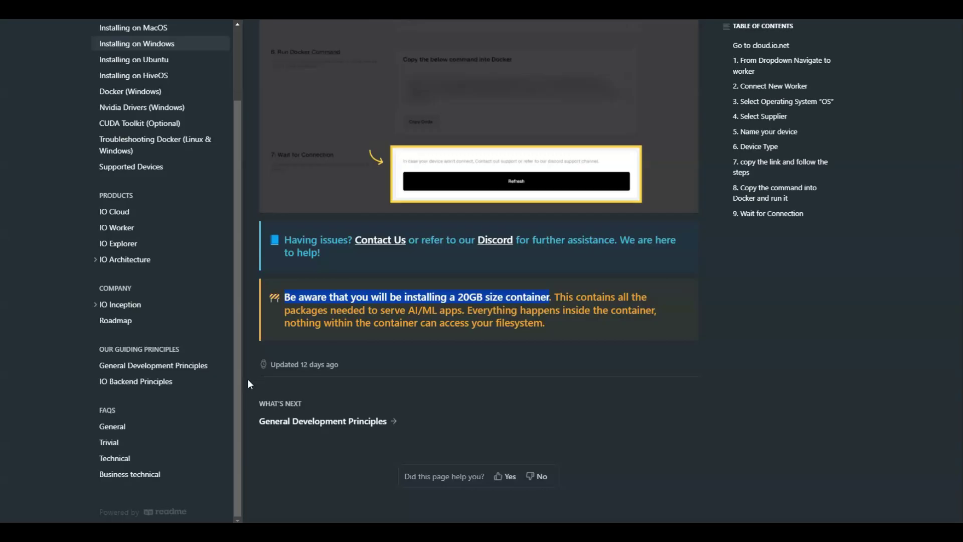
scroll(372, 303, up, 1)
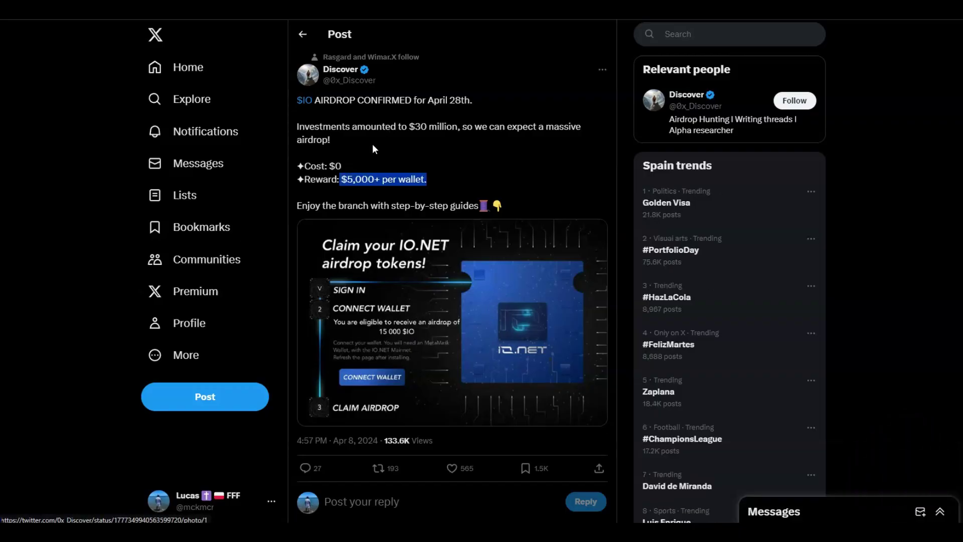
click(372, 145)
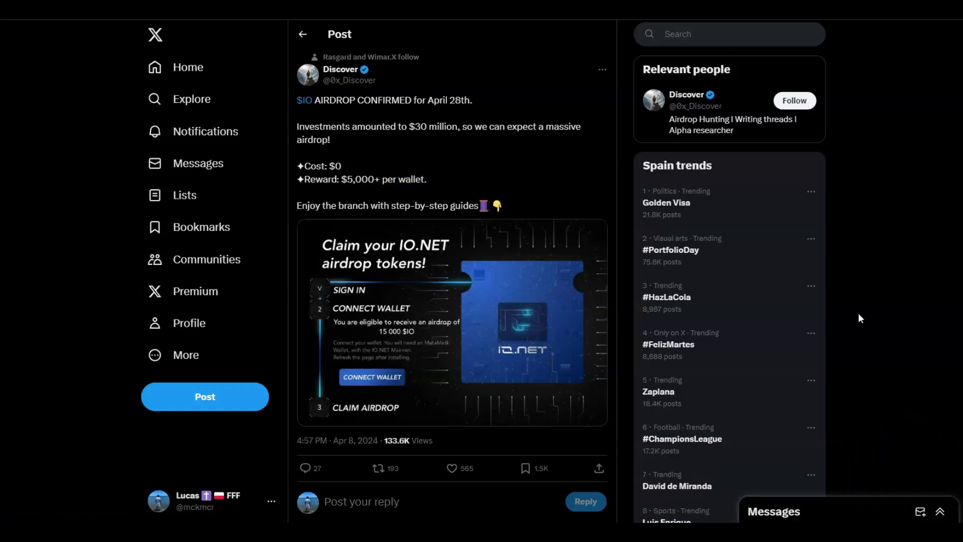